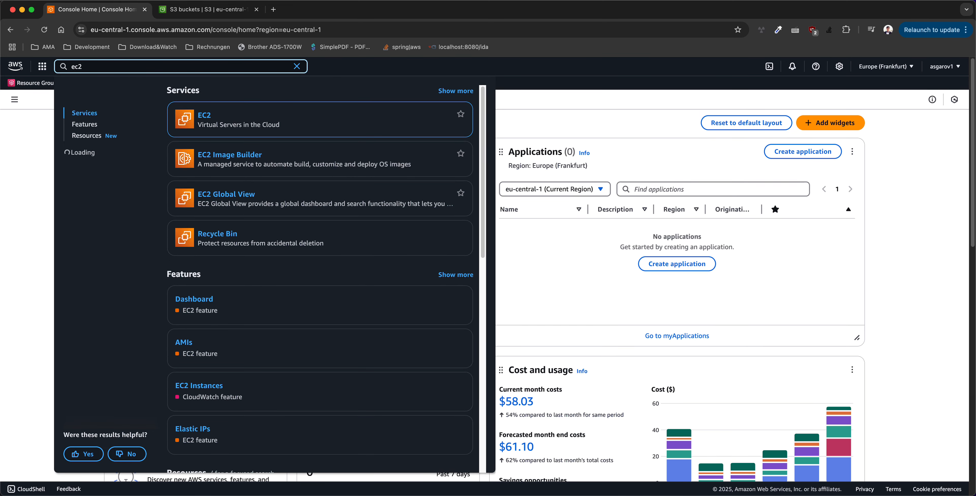
# Open the EC2 service and start launching a new instance.
pyautogui.press('Return')
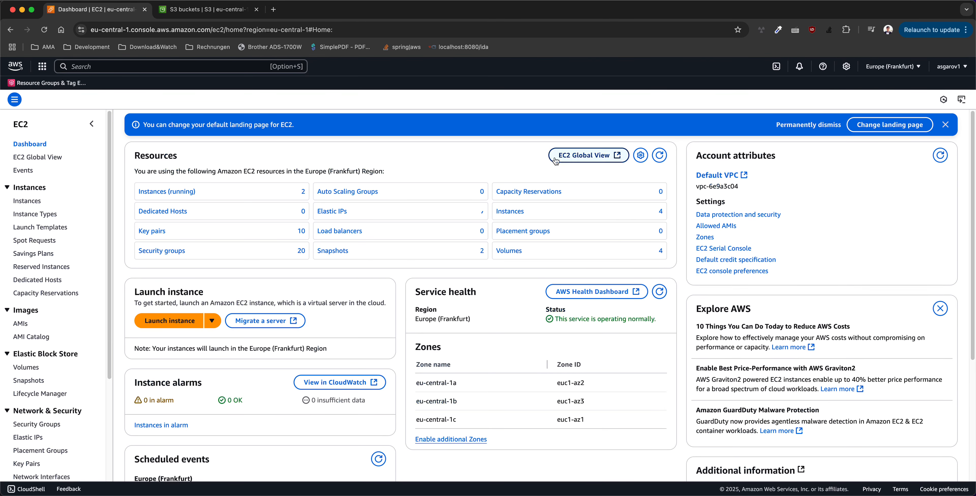
pyautogui.click(164, 325)
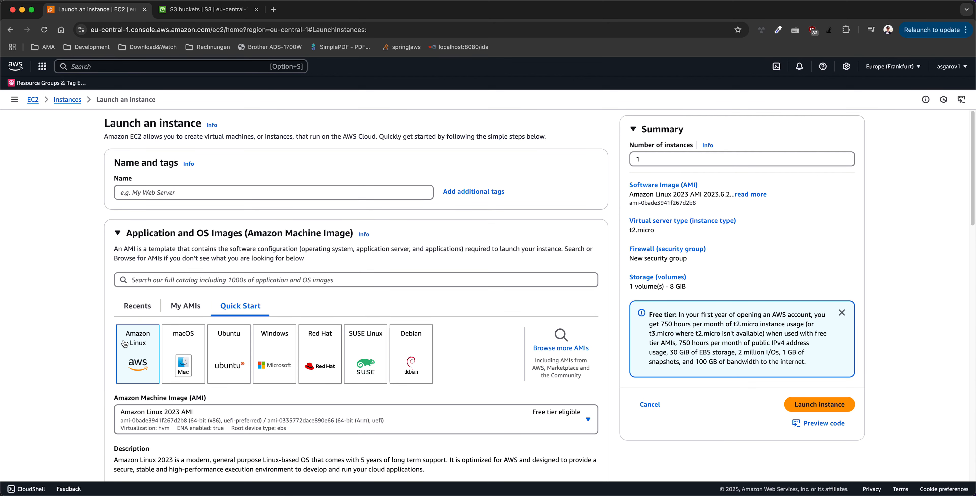
pyautogui.scroll(-2, 135, 354)
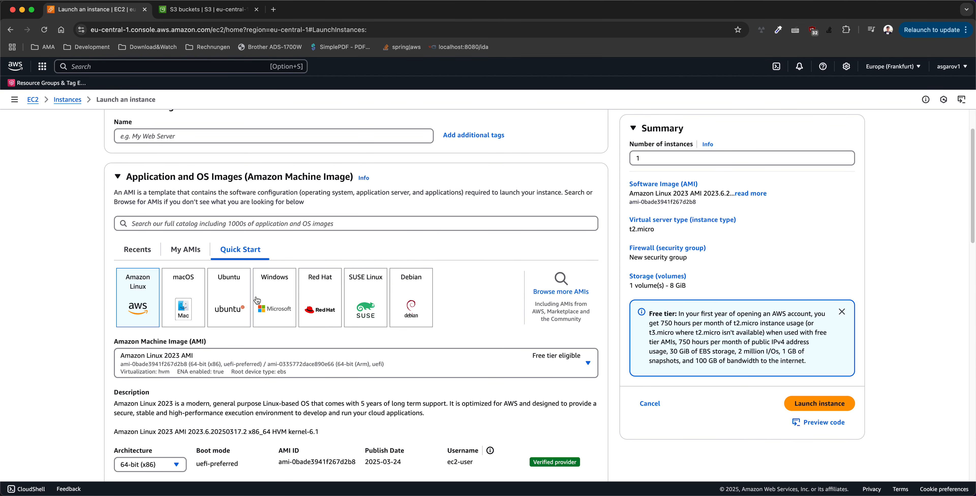
# Run a Google search for "install aws cli" in a new browser tab.
pyautogui.click(276, 9)
pyautogui.write('install aws')
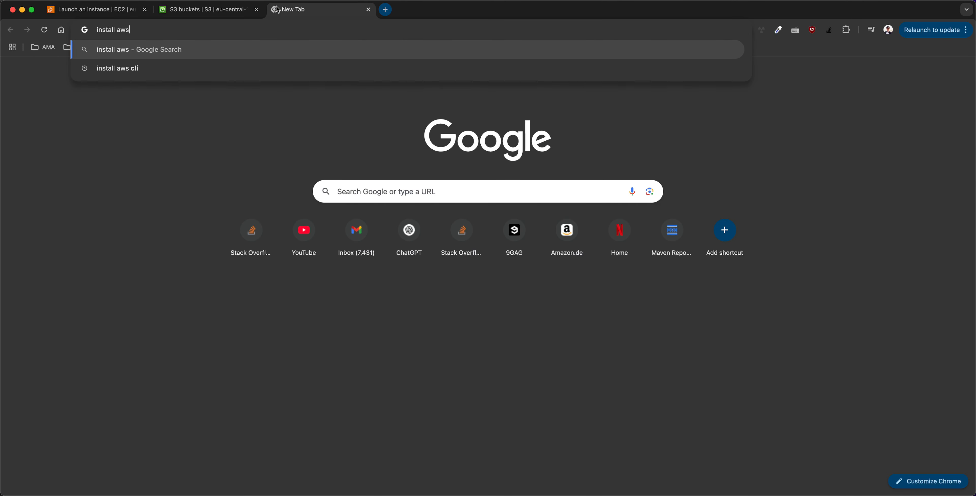
pyautogui.press('Down')
pyautogui.press('Return')
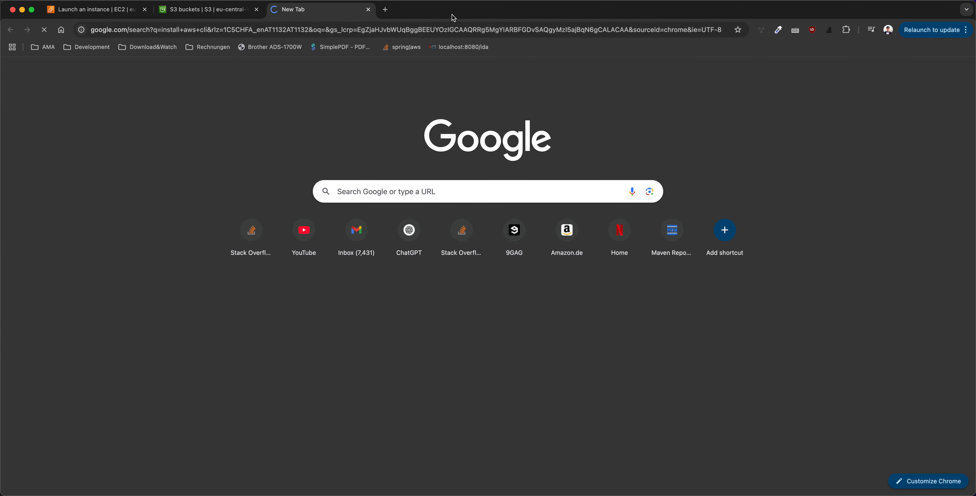
# Retry the Google search for "install aws cli", including in a second new tab, and close the stalled original tab.
pyautogui.click(298, 31)
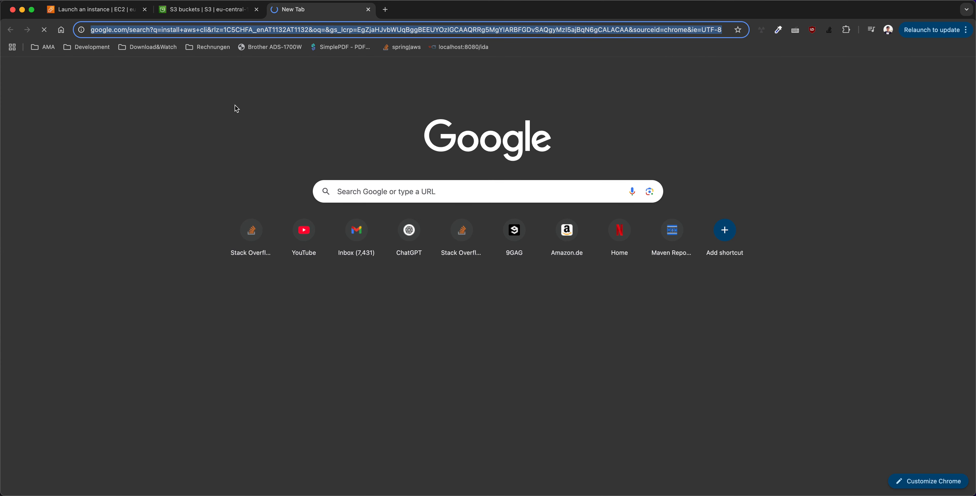
pyautogui.click(366, 191)
pyautogui.write('aws ins')
pyautogui.write('ta')
pyautogui.press('super+a')
pyautogui.write('install aw')
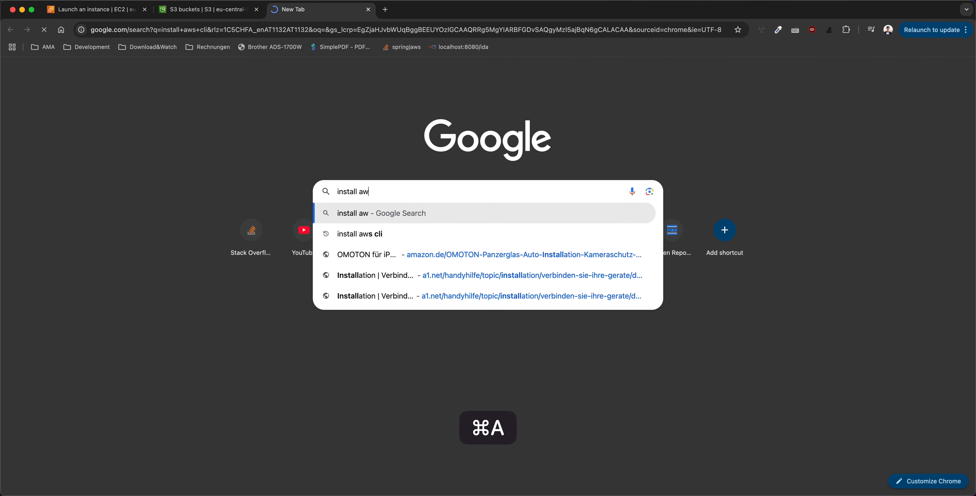
pyautogui.write('s cli')
pyautogui.press('Return')
pyautogui.tripleClick(369, 194)
pyautogui.press('super+c')
pyautogui.press('super+t')
pyautogui.press('super+v')
pyautogui.press('Return')
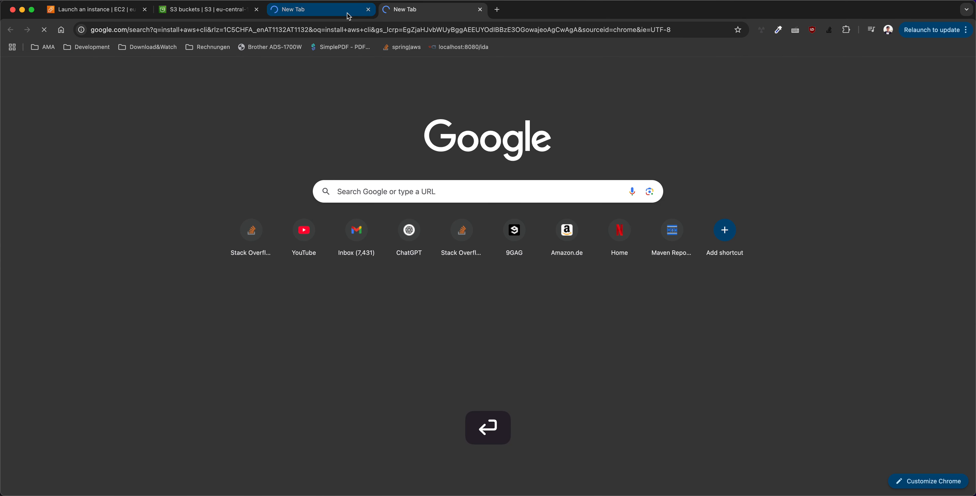
pyautogui.click(367, 9)
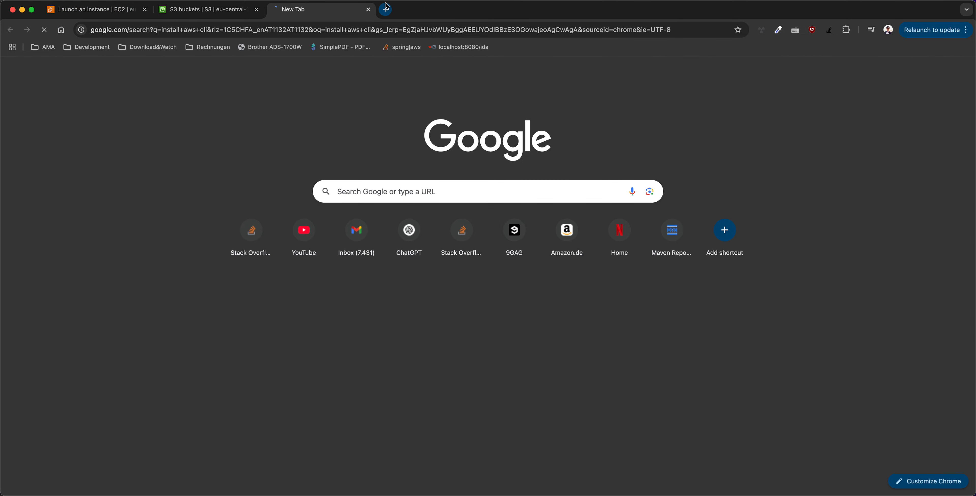
# Open bing.com in a new tab, search for "install aws cli" and open the AWS documentation result.
pyautogui.click(386, 10)
pyautogui.write('bing.com')
pyautogui.press('Return')
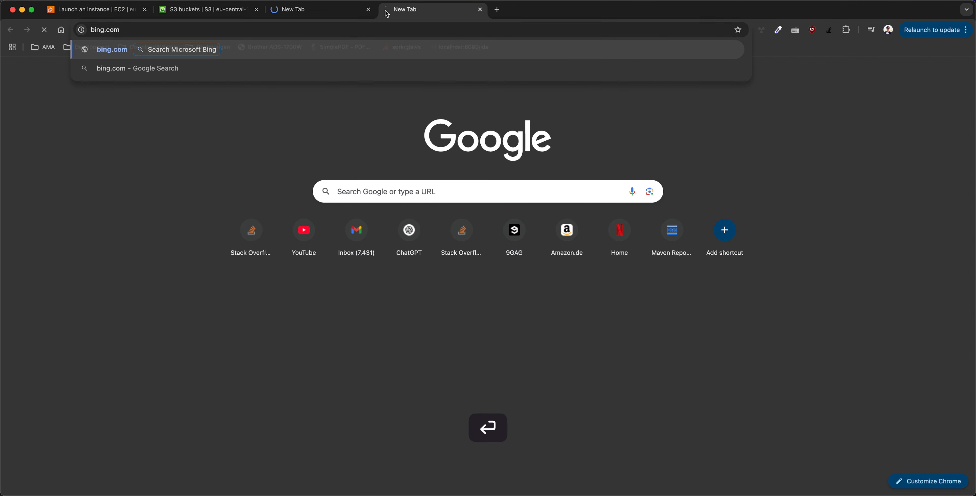
pyautogui.press('super+v')
pyautogui.press('Return')
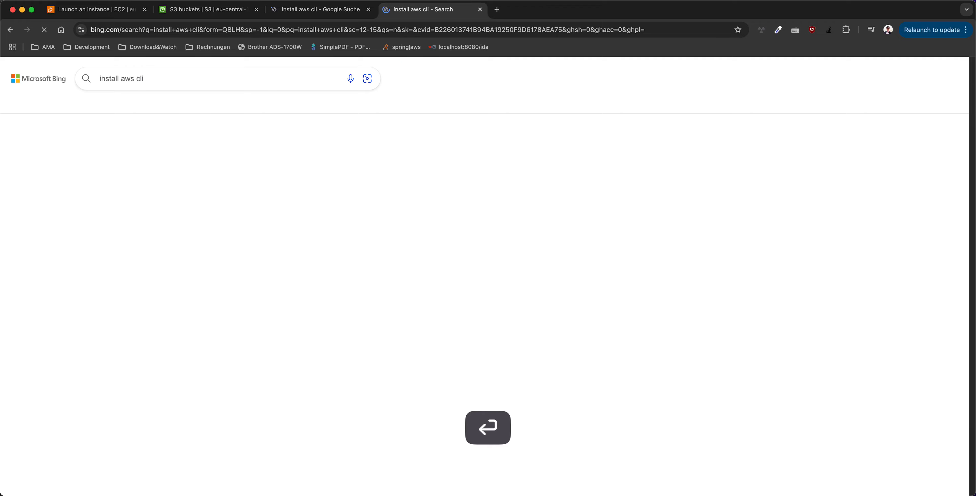
pyautogui.scroll(-3, 152, 303)
pyautogui.click(130, 318)
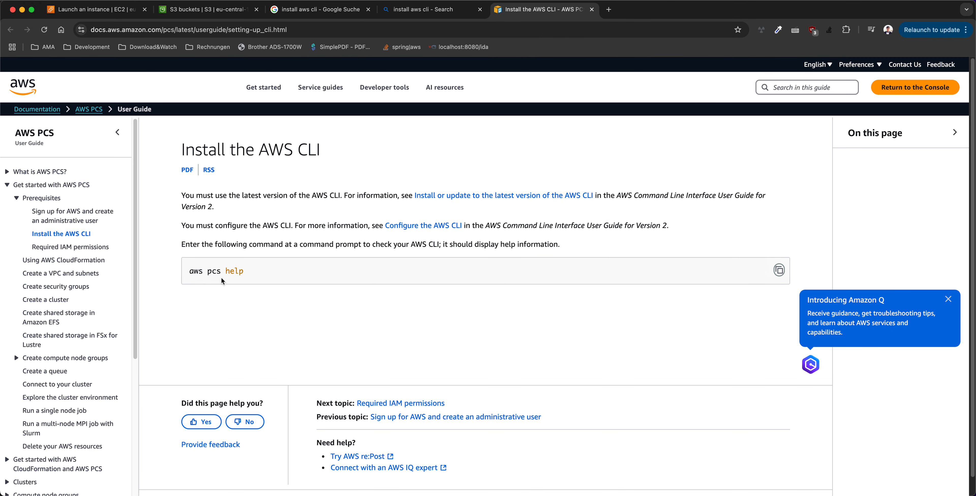
# Open the guide for installing or updating to the latest AWS CLI version and review its install instructions.
pyautogui.scroll(-1, 224, 226)
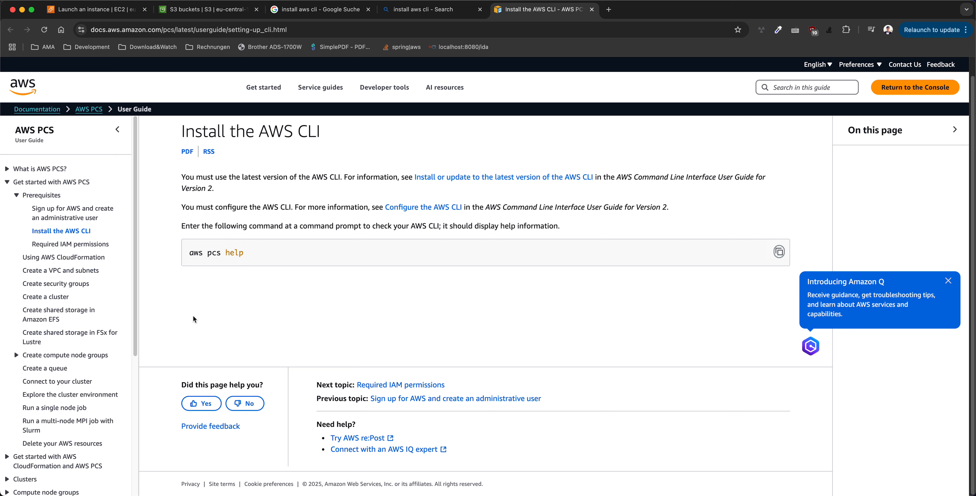
pyautogui.click(475, 179)
pyautogui.click(592, 10)
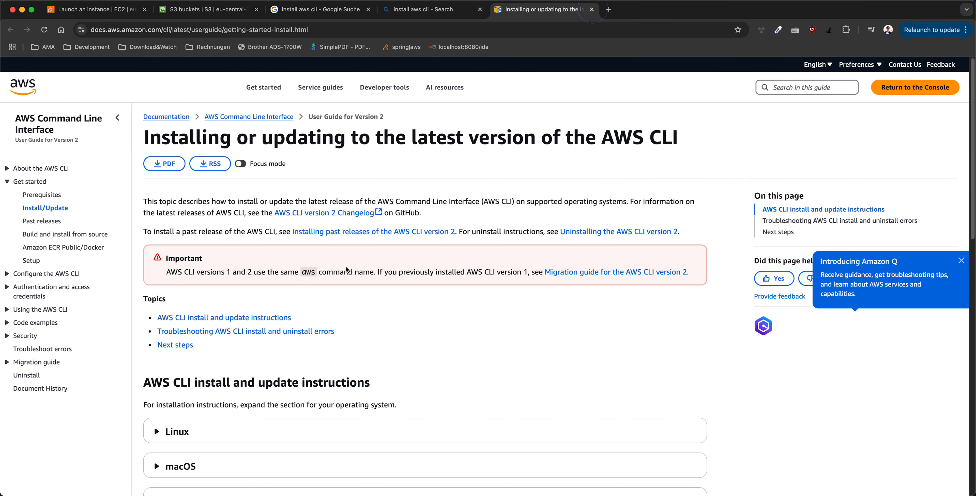
pyautogui.scroll(-8, 175, 275)
pyautogui.scroll(3, 175, 274)
# Return to the instance launch form, set the instance type to t2.nano and review the network settings.
pyautogui.click(97, 9)
pyautogui.scroll(-8, 289, 265)
pyautogui.click(290, 215)
pyautogui.click(289, 302)
pyautogui.scroll(-3, 406, 267)
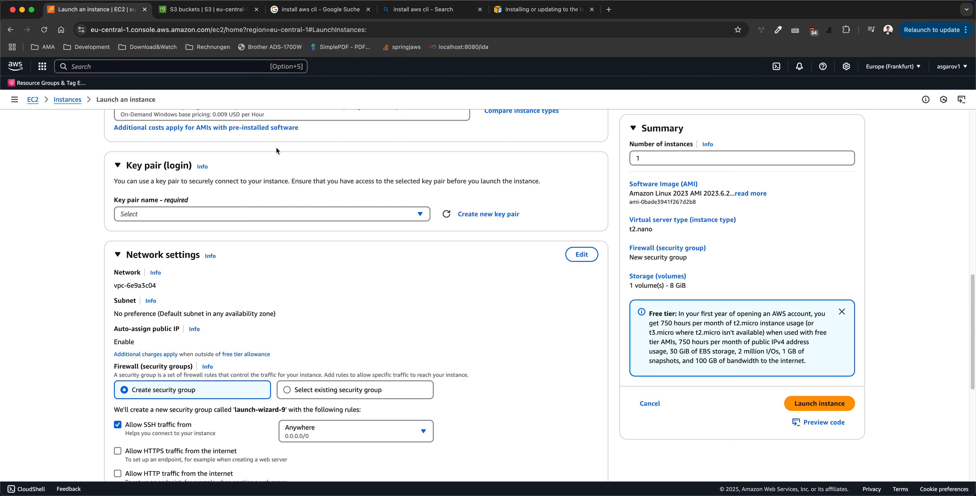
pyautogui.scroll(-3, 258, 265)
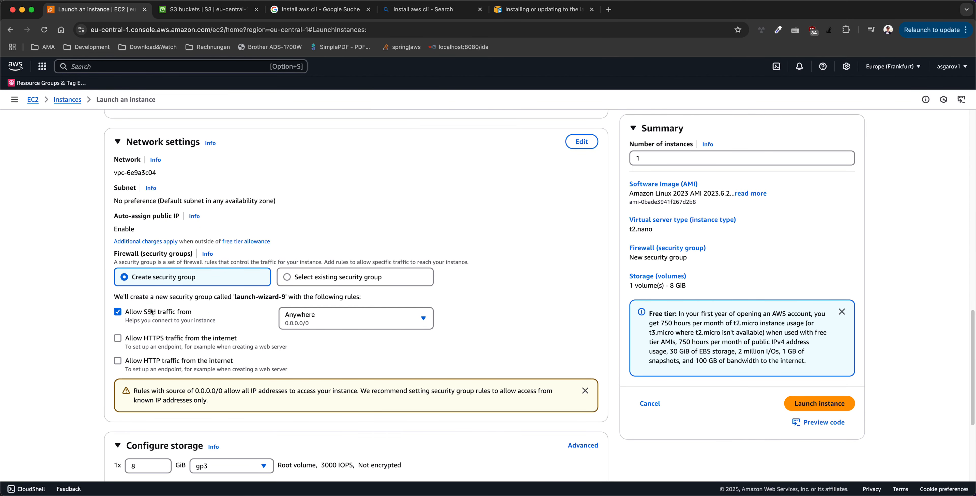
# Name the new instance demo_s3_upload and submit the launch form.
pyautogui.scroll(15, 199, 194)
pyautogui.write('demo_s3_upload')
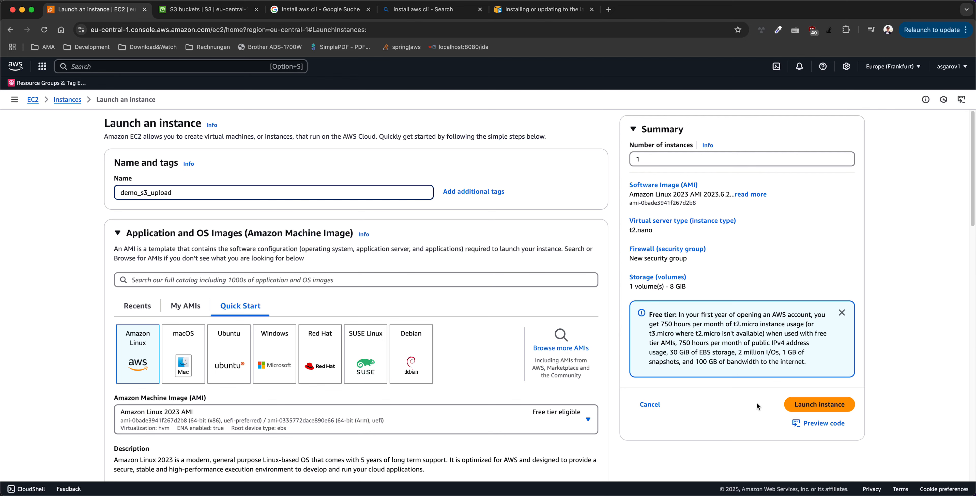
pyautogui.click(827, 411)
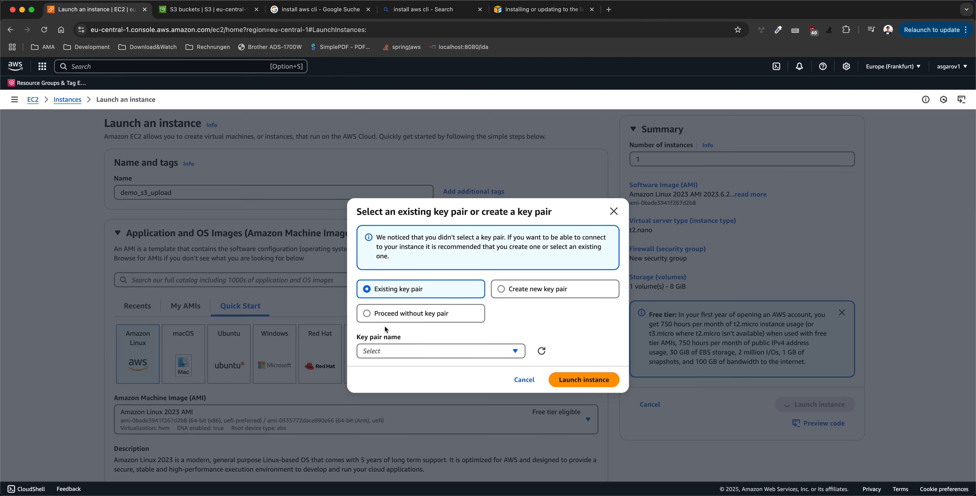
pyautogui.click(459, 348)
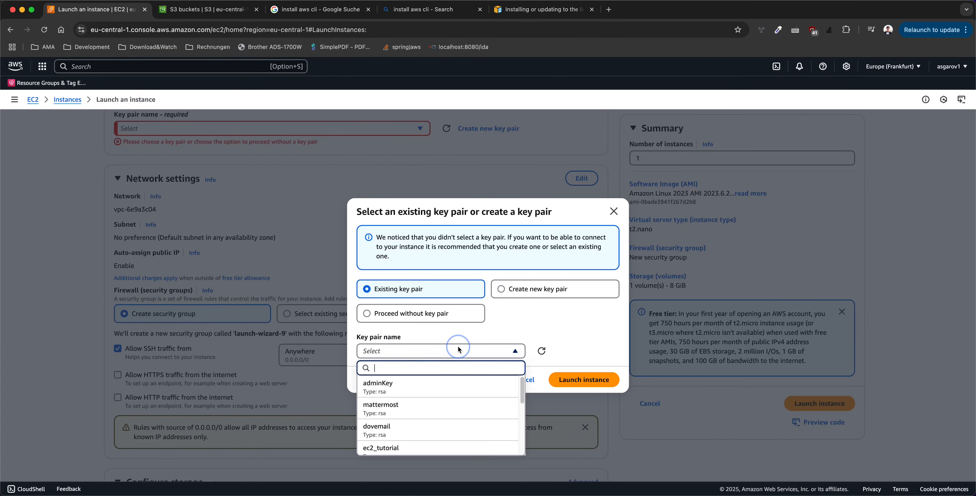
pyautogui.scroll(-10, 435, 410)
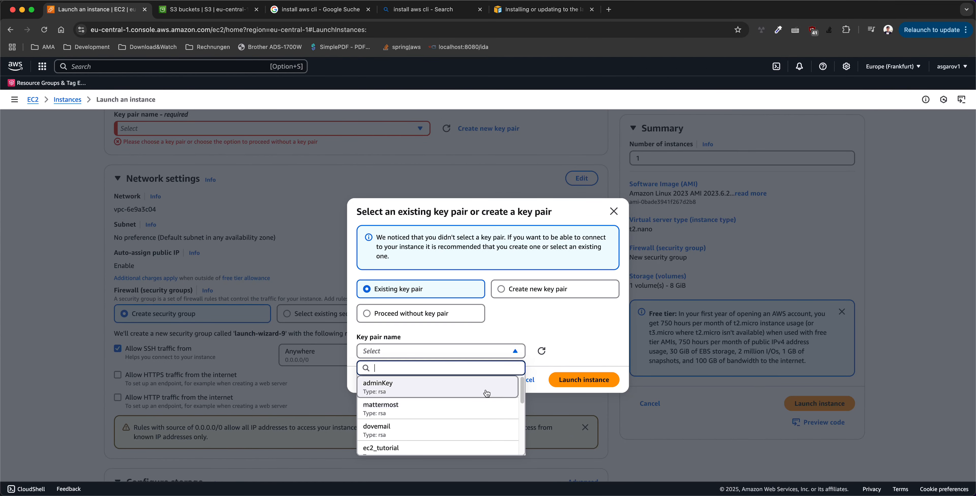
pyautogui.scroll(2, 480, 400)
pyautogui.scroll(-2, 470, 400)
# Create a new RSA key pair named demo_s3_upload in .pem format and launch the instance with it.
pyautogui.click(523, 291)
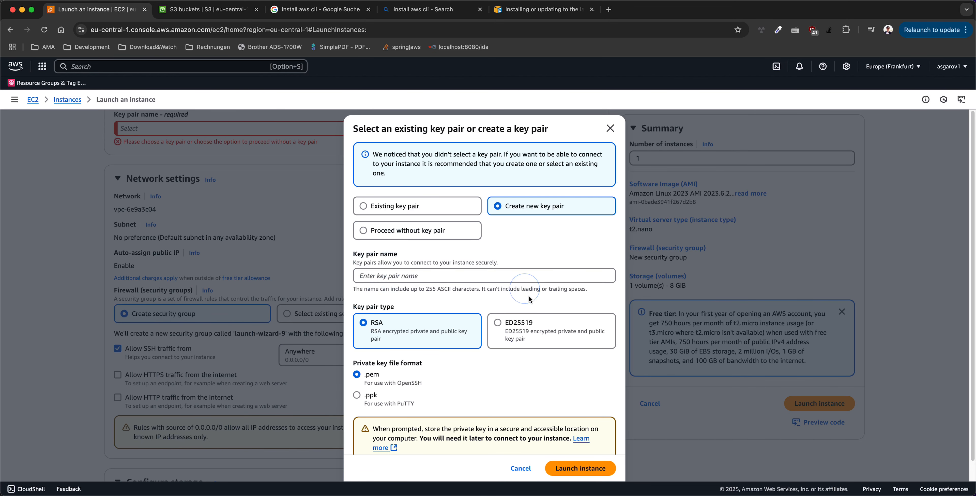
pyautogui.click(438, 278)
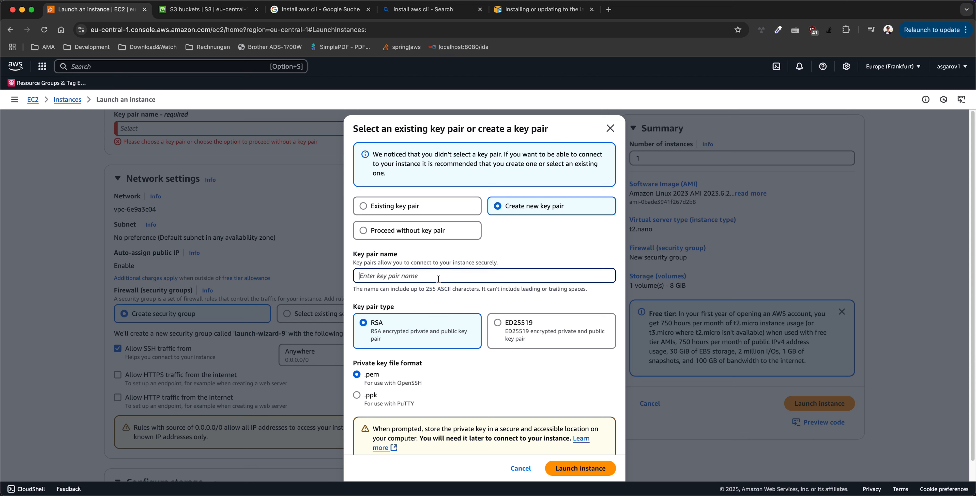
pyautogui.write('demo_s3_')
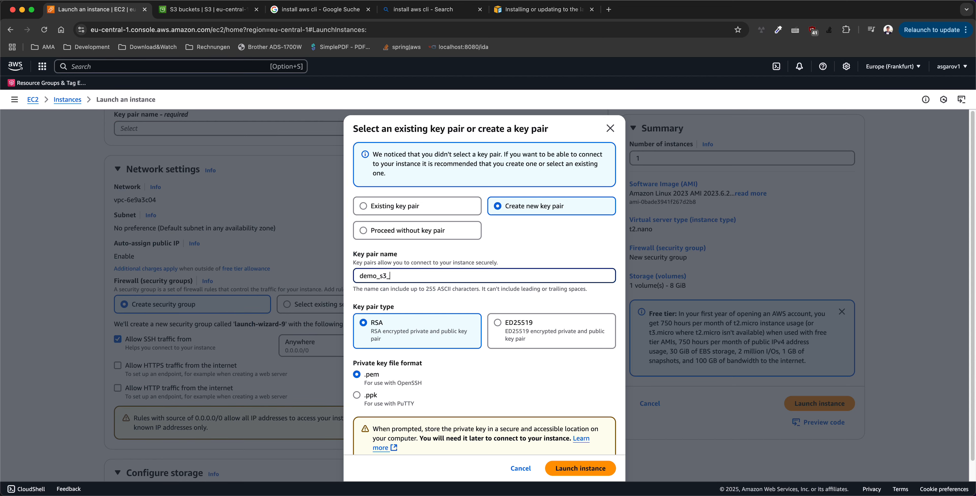
pyautogui.scroll(-2, 525, 416)
pyautogui.click(580, 468)
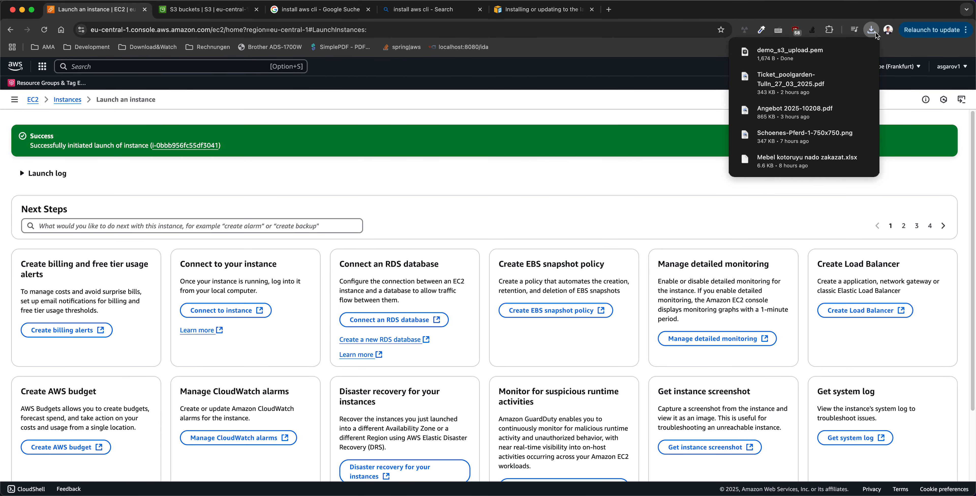
pyautogui.click(874, 34)
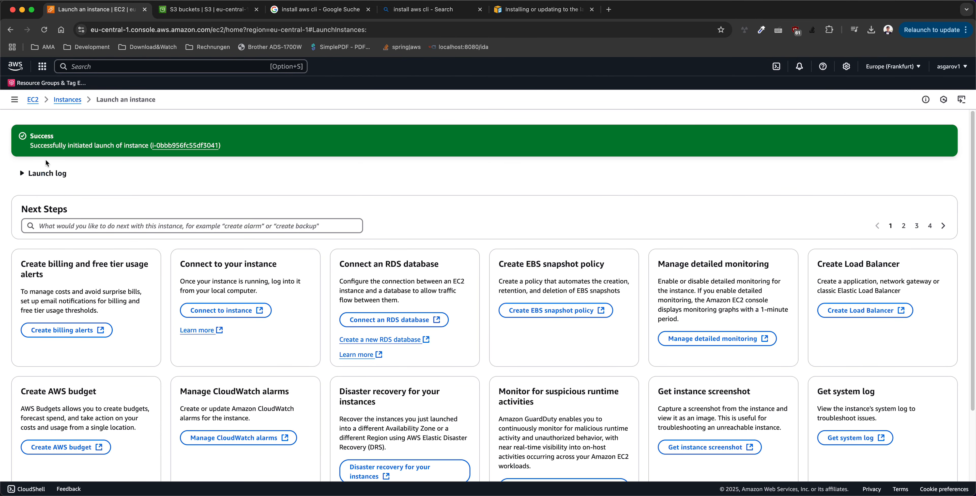
# Open the instances list and filter it by s3 and s3_upload.
pyautogui.click(66, 101)
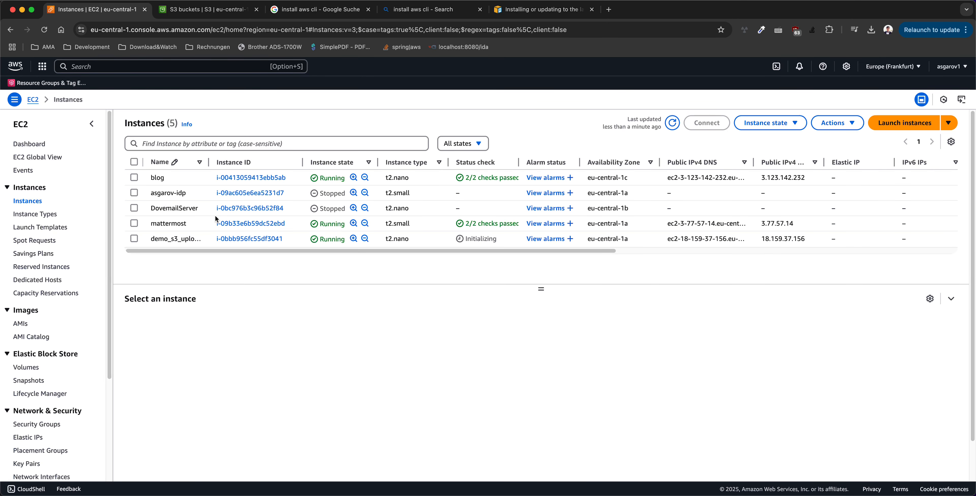
pyautogui.click(231, 147)
pyautogui.write('s3')
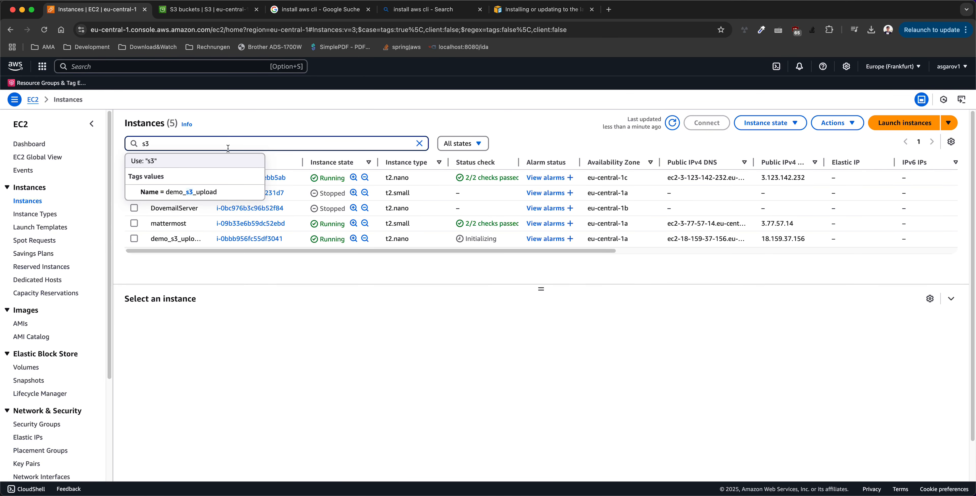
pyautogui.press('Return')
pyautogui.write('s3')
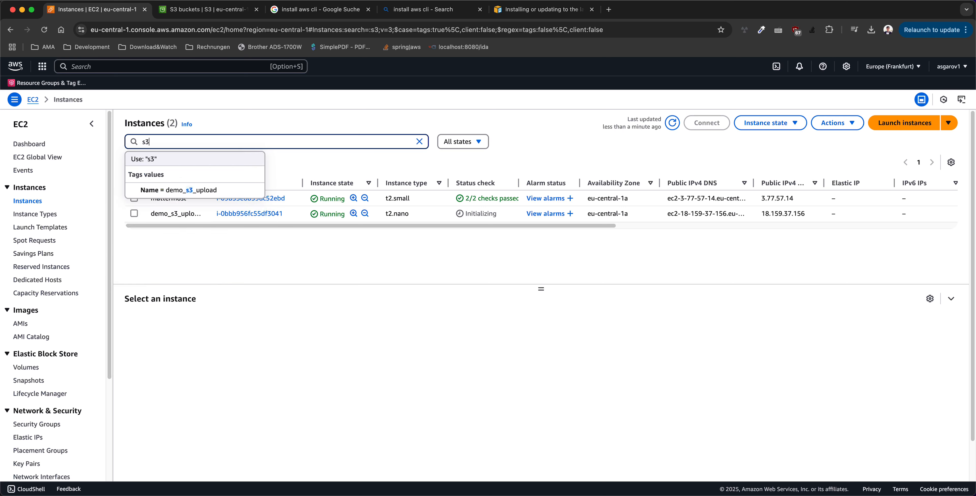
pyautogui.press('Return')
pyautogui.click(270, 140)
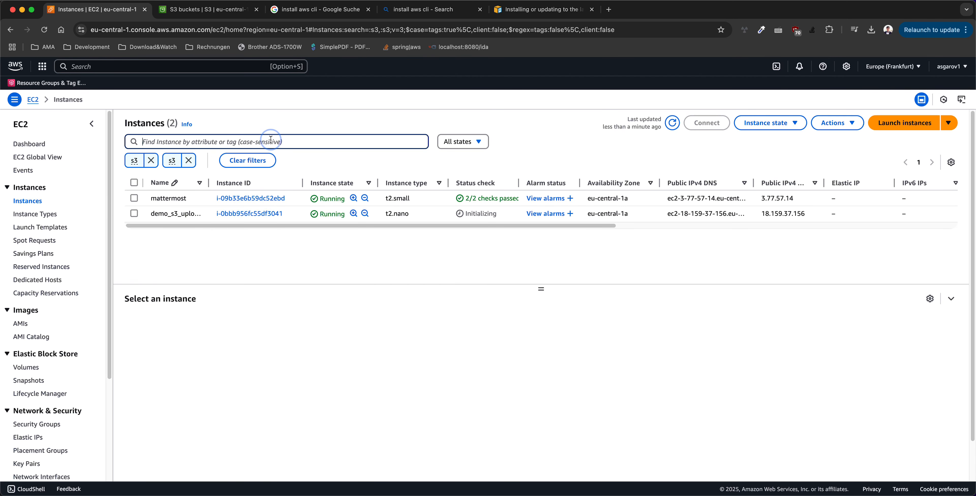
pyautogui.write('s3')
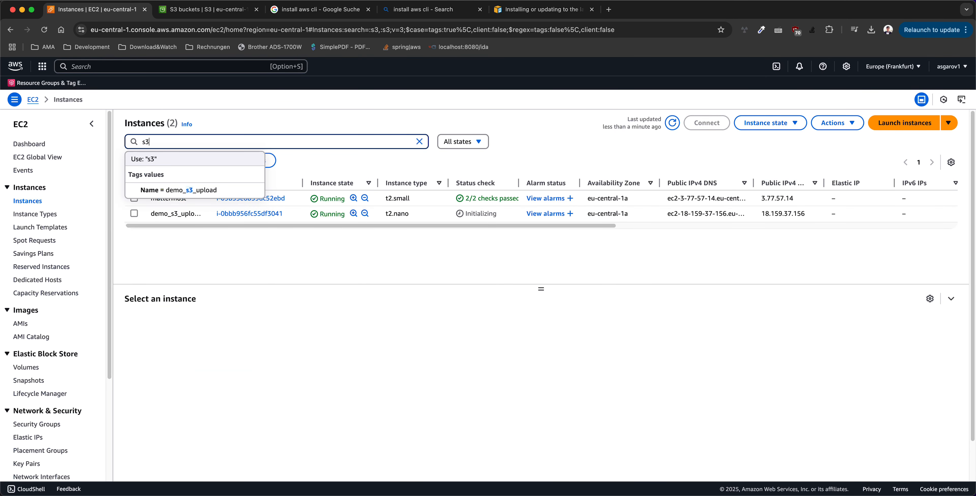
pyautogui.write('_upload')
pyautogui.press('Return')
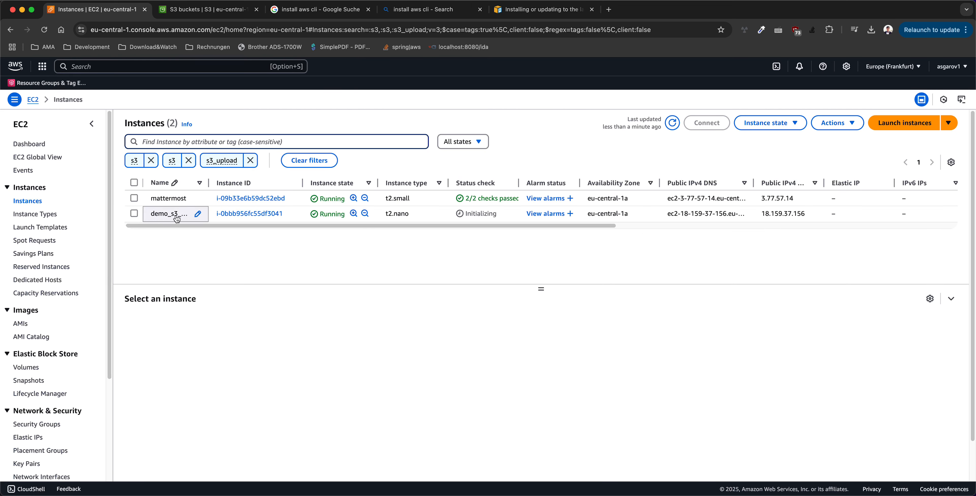
# Narrow the instances list to only the s3_upload and demo filters, and open the details of the demo_s3_upload instance.
pyautogui.click(177, 140)
pyautogui.write('demo')
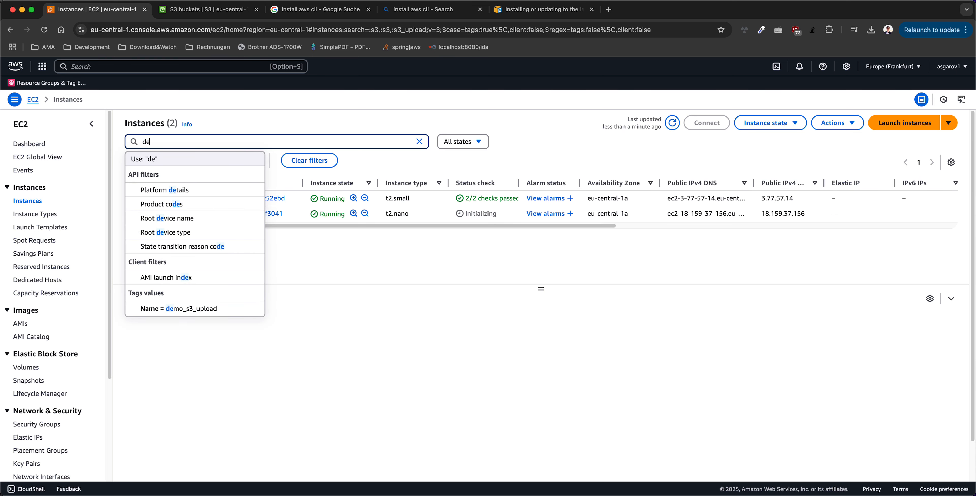
pyautogui.press('Return')
pyautogui.write('de')
pyautogui.press('Escape')
pyautogui.click(189, 160)
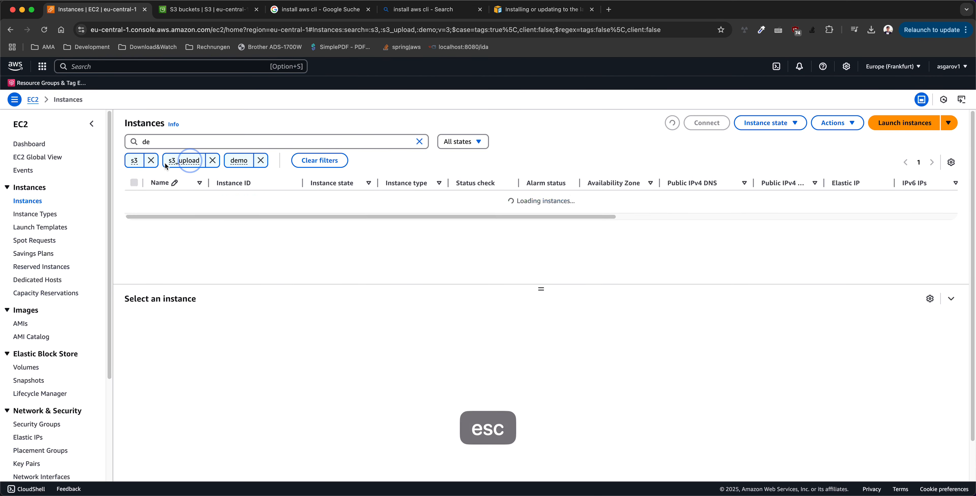
pyautogui.click(151, 159)
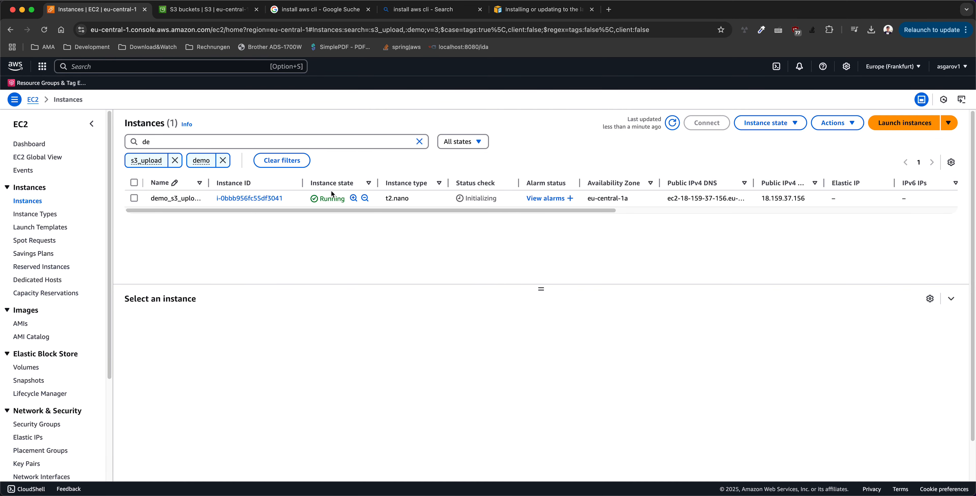
pyautogui.click(242, 200)
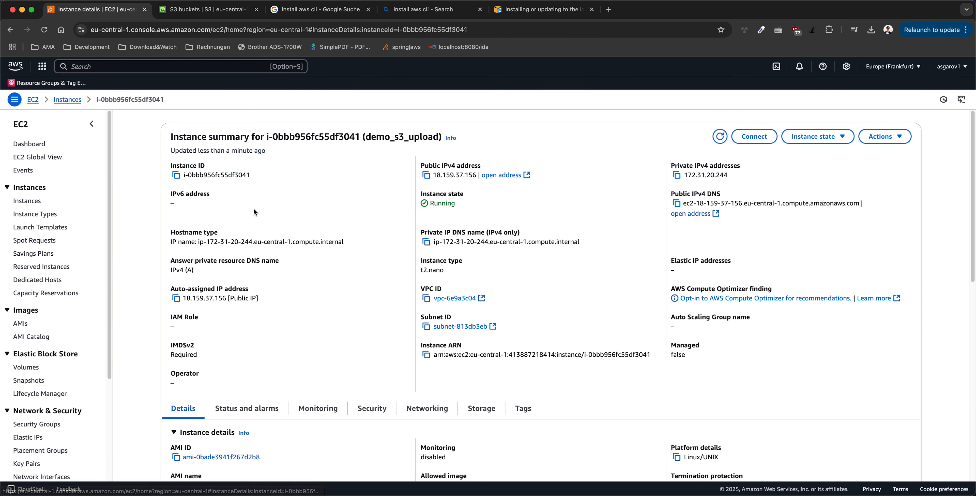
# Connect to the demo_s3_upload instance using EC2 Instance Connect and run aws in its terminal to check for the CLI.
pyautogui.click(760, 138)
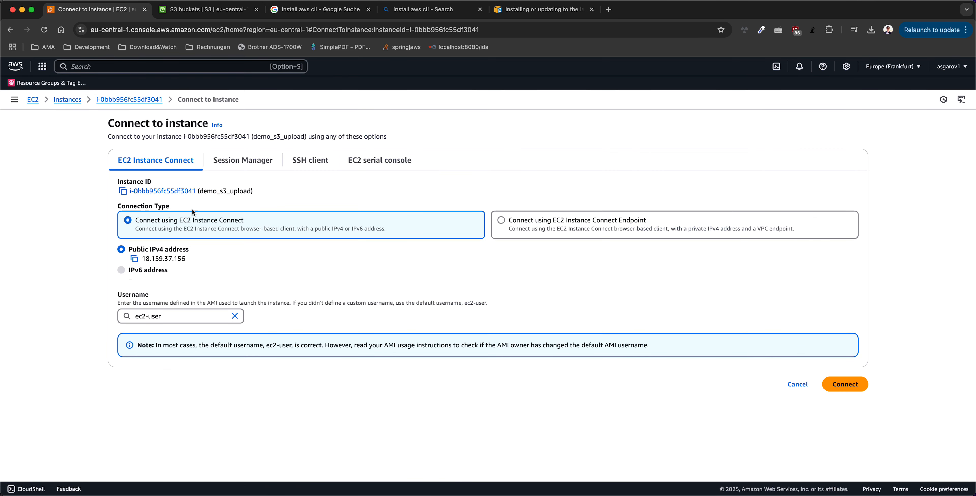
pyautogui.click(847, 383)
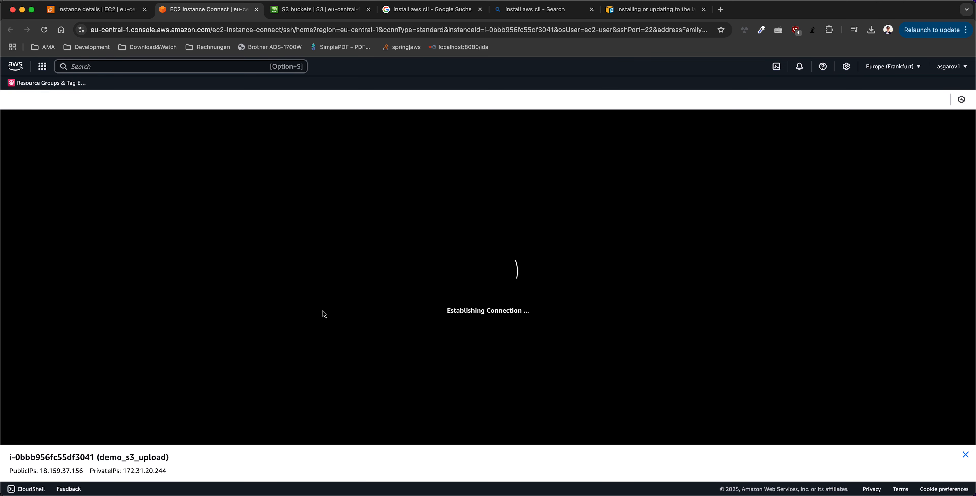
pyautogui.write('aws')
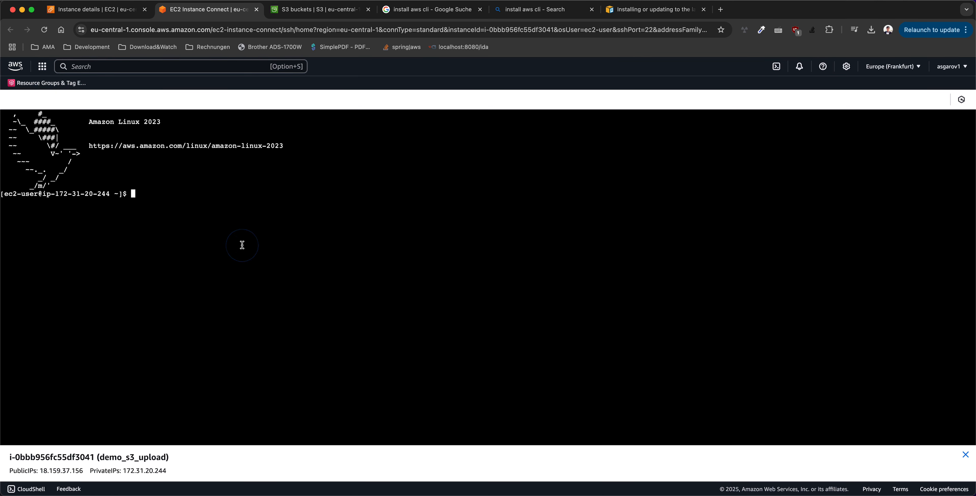
pyautogui.press('Return')
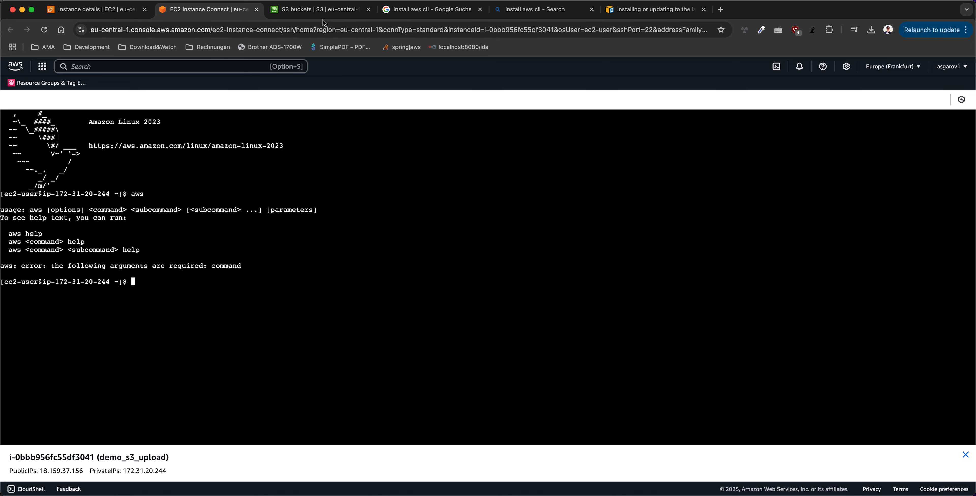
# Filter the S3 buckets by test and open the test.asgarov1.com bucket to view its objects.
pyautogui.click(319, 10)
pyautogui.click(286, 288)
pyautogui.moveTo(272, 281); pyautogui.dragTo(204, 277)
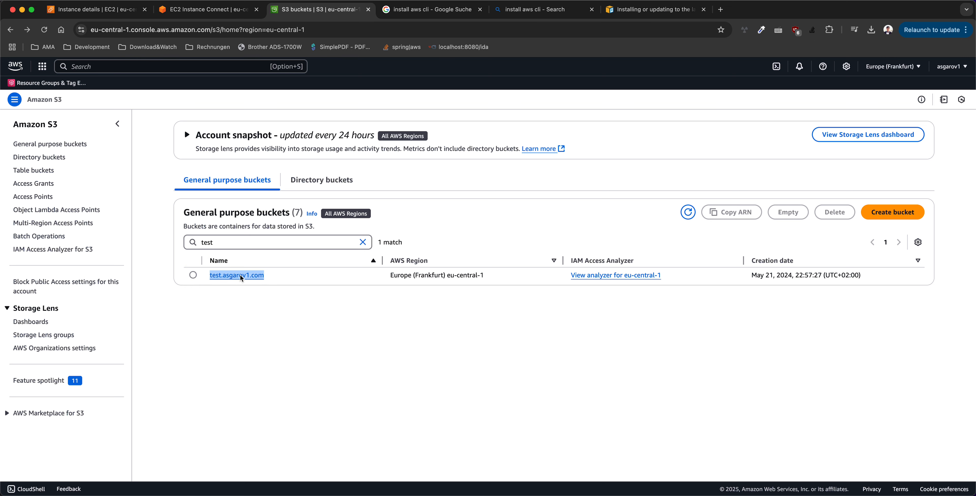
pyautogui.click(249, 281)
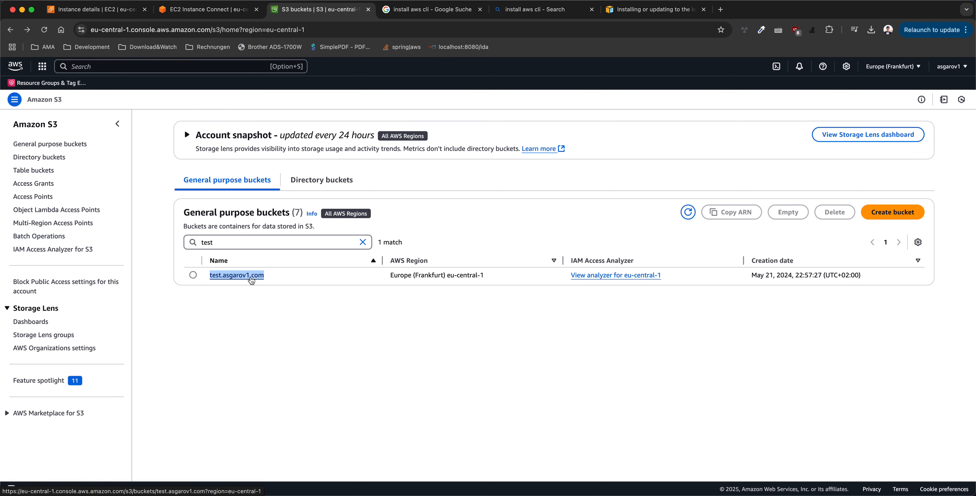
pyautogui.click(10, 30)
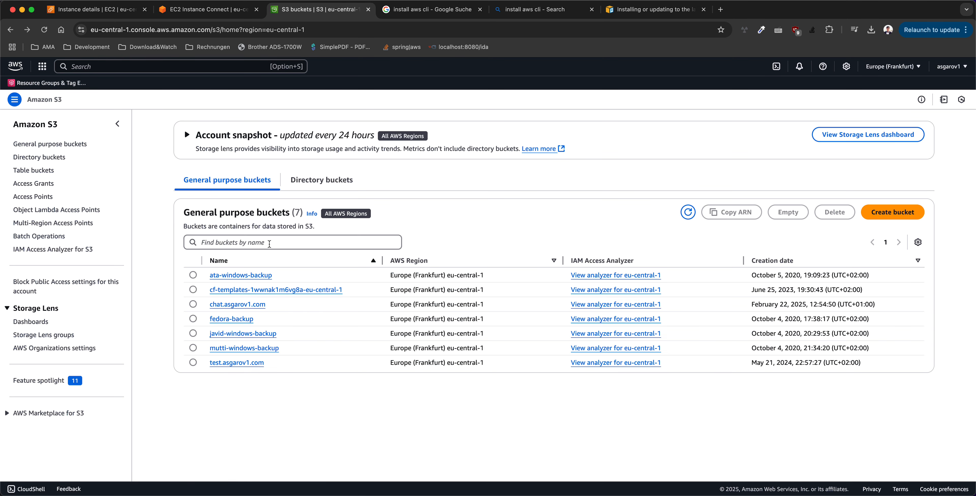
pyautogui.click(269, 243)
pyautogui.write('test')
pyautogui.click(235, 275)
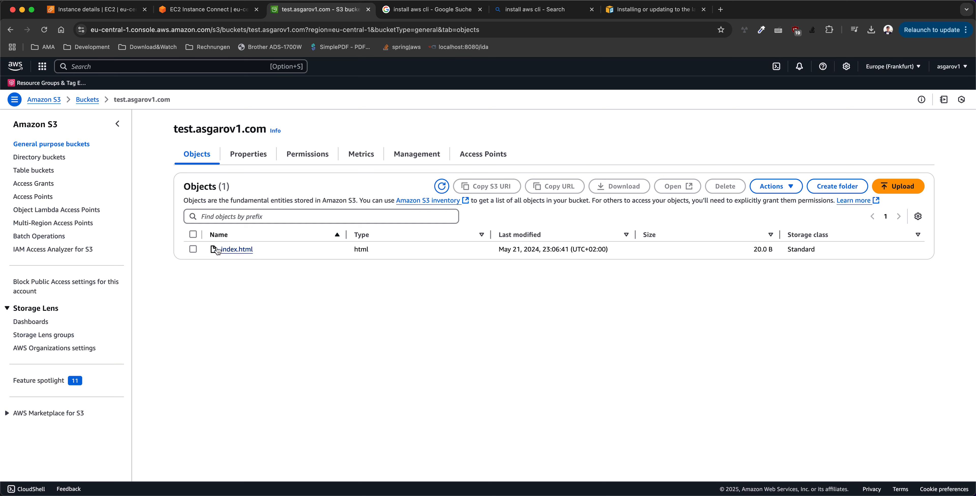
# Return to the terminal session of the demo_s3_upload instance.
pyautogui.press('super+Tab')
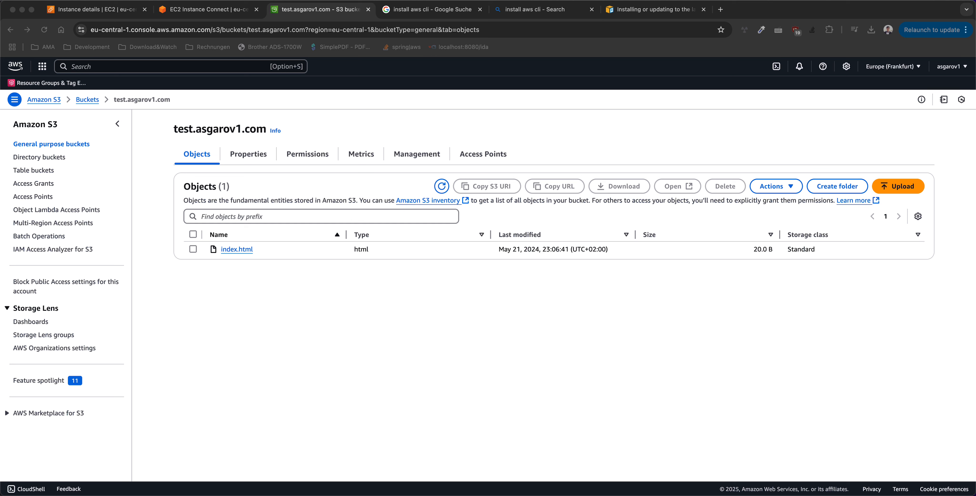
pyautogui.press('Return')
pyautogui.press('Up')
pyautogui.press('Return')
pyautogui.click(200, 12)
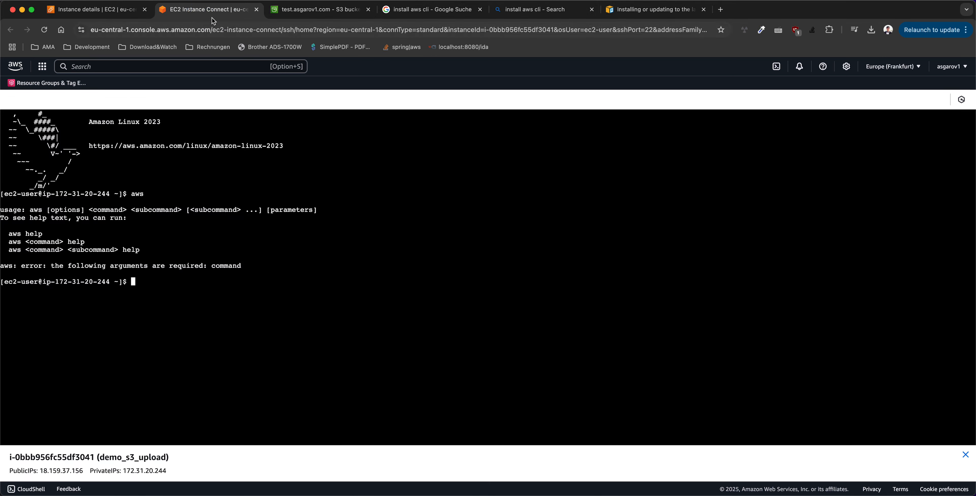
pyautogui.write('a')
pyautogui.write('w')
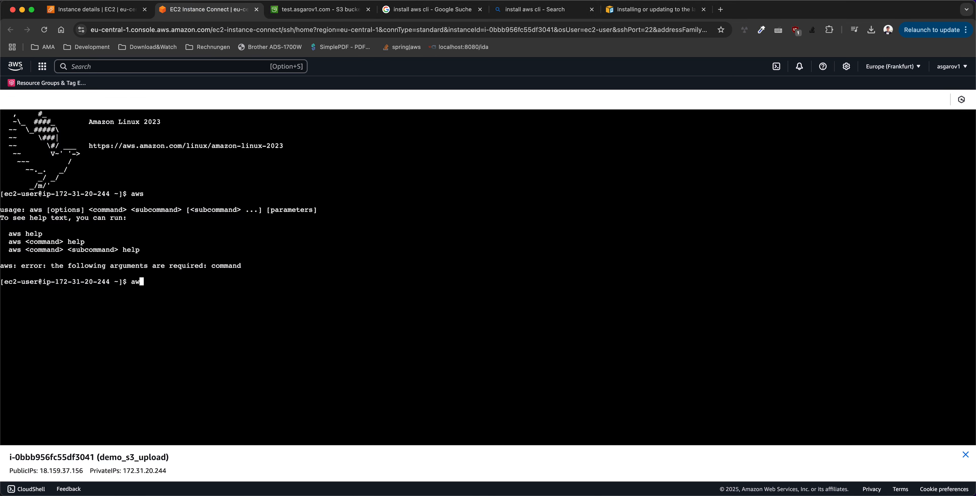
pyautogui.write('s s3 cp')
pyautogui.press('BackSpace')
pyautogui.press('BackSpace')
pyautogui.press('BackSpace')
pyautogui.press('BackSpace')
# Create an empty demo.txt with touch and try to copy it to s3://test.asgarov1.com with aws s3 cp.
pyautogui.write('touch')
pyautogui.press('Left')
pyautogui.press('Left')
pyautogui.press('Left')
pyautogui.press('BackSpace')
pyautogui.press('Right')
pyautogui.press('Right')
pyautogui.press('Right')
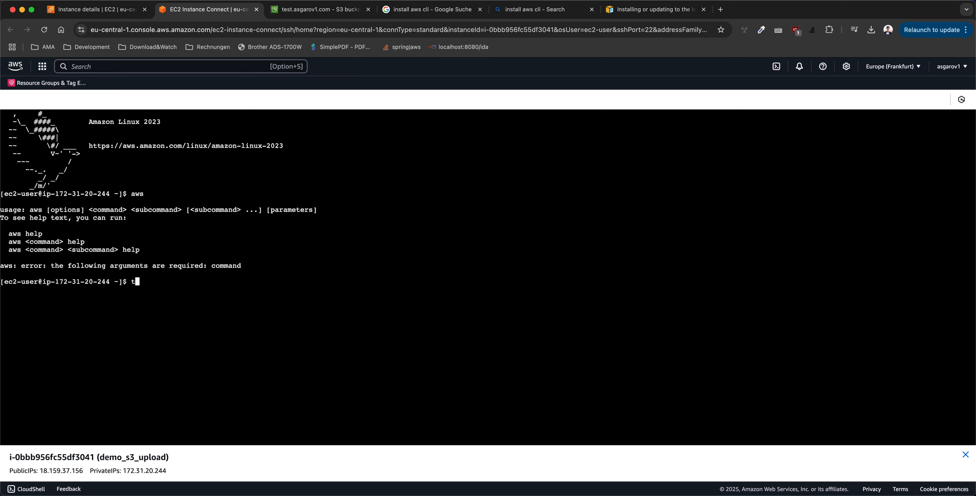
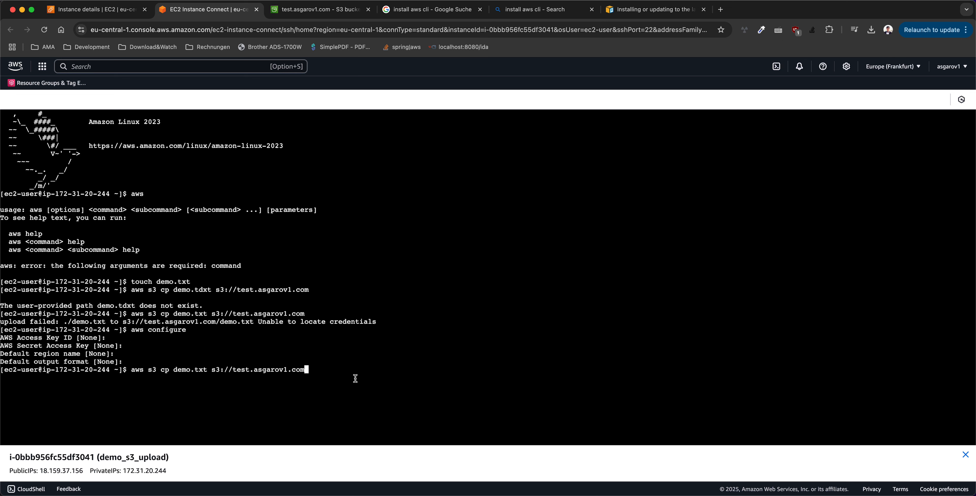
pyautogui.press('Return')
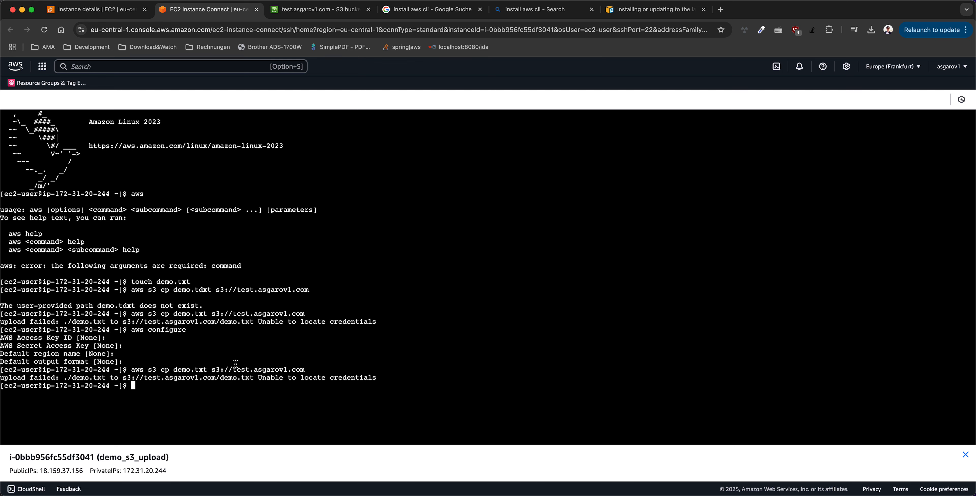
# Search the AWS services for iam and open the list of IAM roles.
pyautogui.click(95, 10)
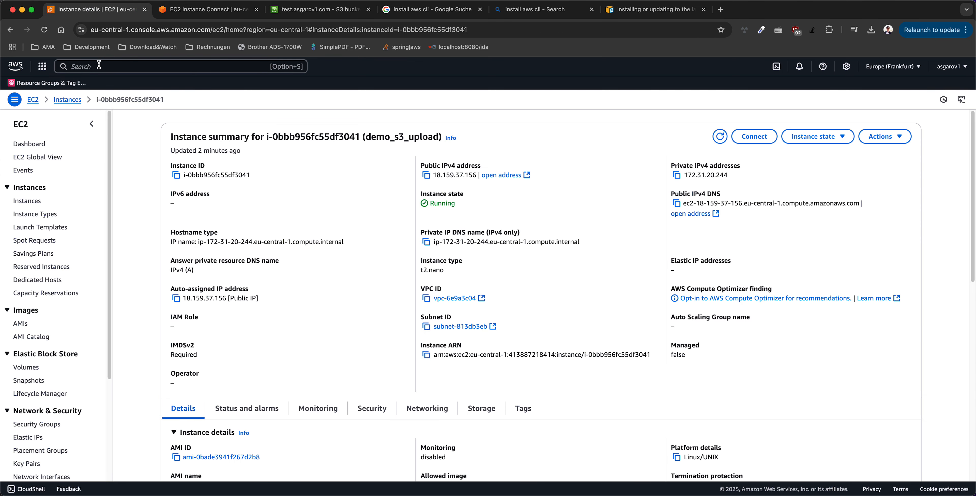
pyautogui.click(91, 68)
pyautogui.write('iam')
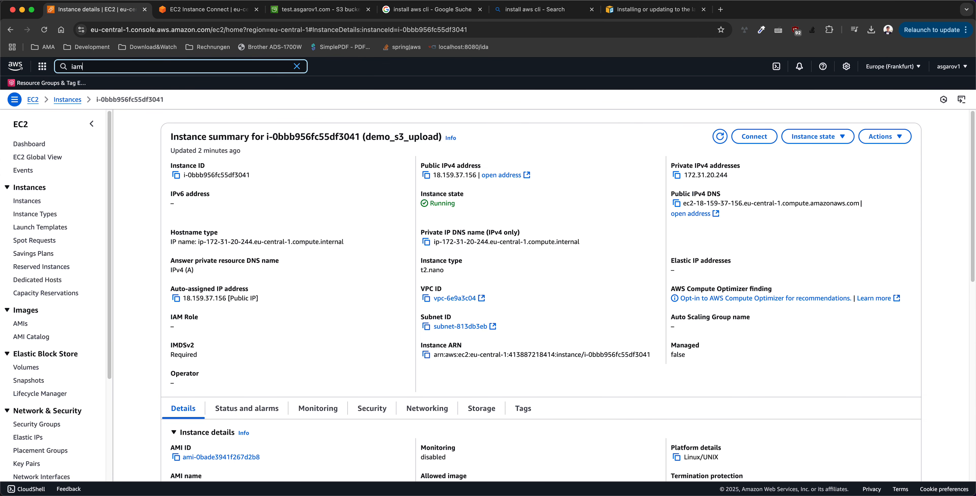
pyautogui.click(203, 119)
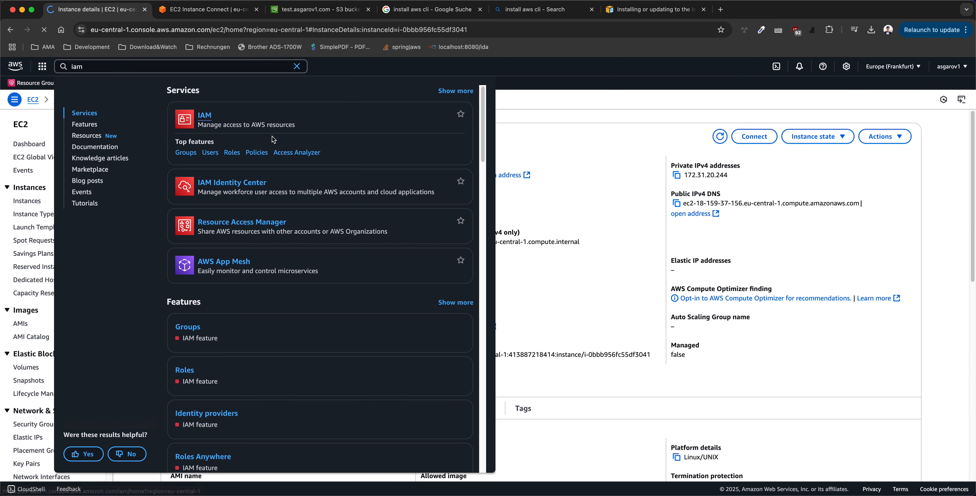
pyautogui.click(21, 249)
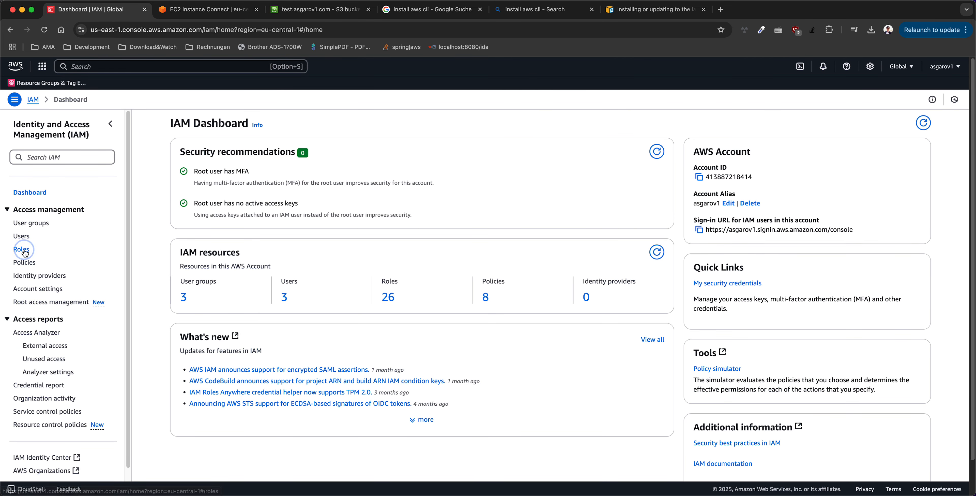
# Start creating a role for an AWS service with the EC2 use case and continue to its permissions.
pyautogui.click(921, 125)
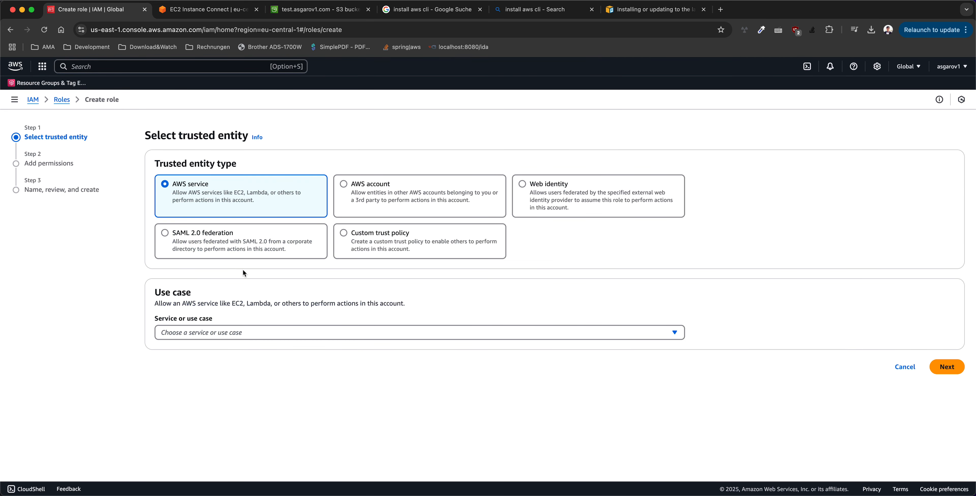
pyautogui.click(233, 330)
pyautogui.press('Escape')
pyautogui.click(229, 332)
pyautogui.click(205, 122)
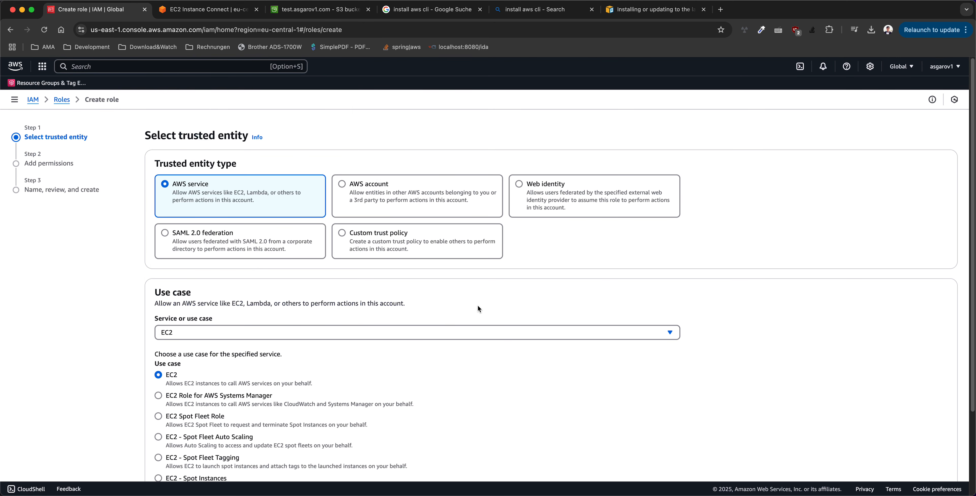
pyautogui.scroll(-3, 385, 346)
pyautogui.click(940, 456)
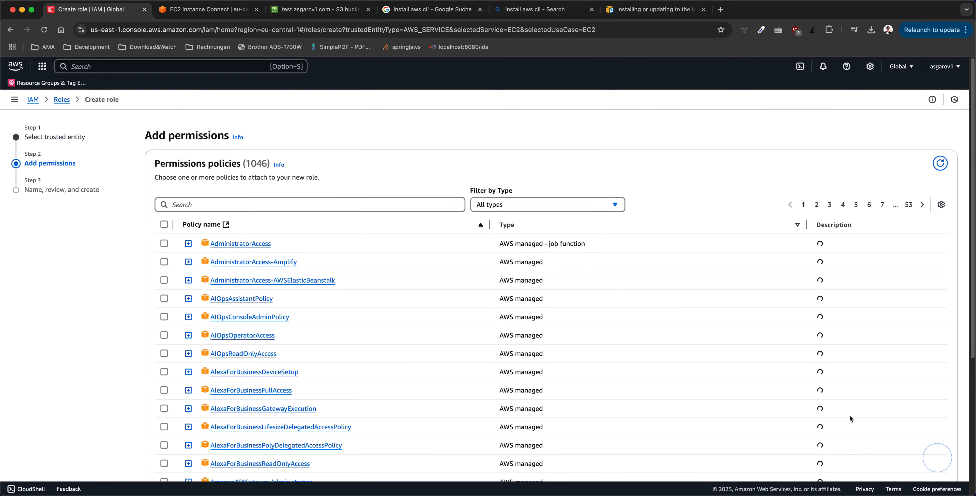
# Continue without selecting any permissions policy and name the role demo_s3_upload_only.
pyautogui.click(340, 204)
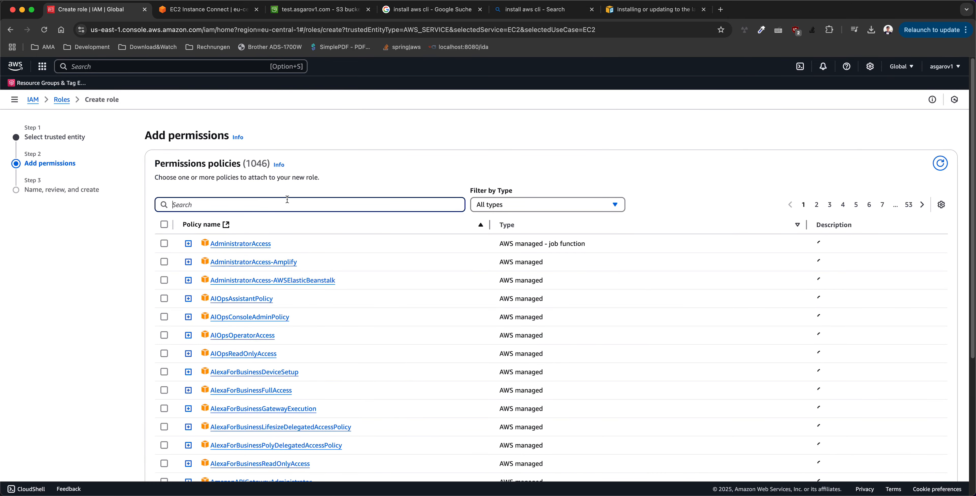
pyautogui.scroll(-5, 228, 394)
pyautogui.scroll(5, 497, 398)
pyautogui.scroll(-5, 521, 368)
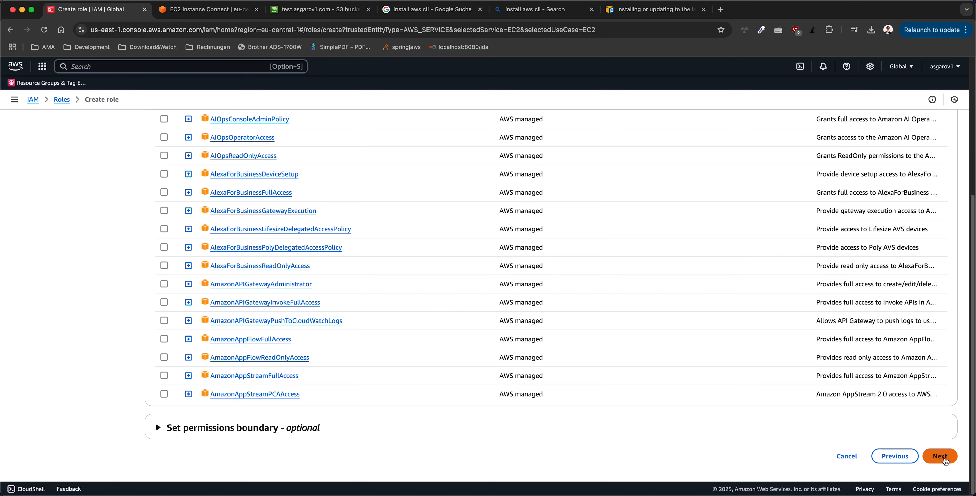
pyautogui.click(940, 457)
pyautogui.click(233, 147)
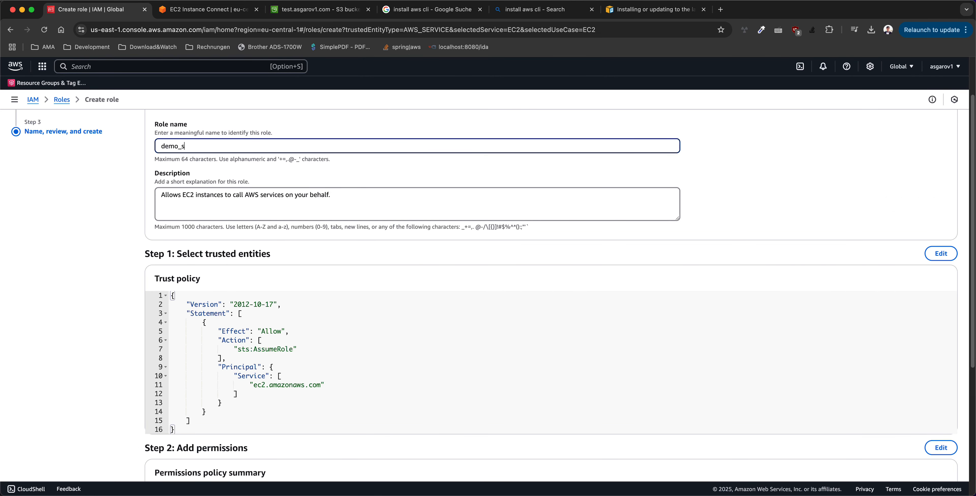
pyautogui.write('demo_s3_i')
pyautogui.press('BackSpace')
pyautogui.write('upload_only')
# Review the role settings, revisit its permissions without selecting a policy, and create the role.
pyautogui.scroll(-5, 373, 287)
pyautogui.scroll(2, 772, 364)
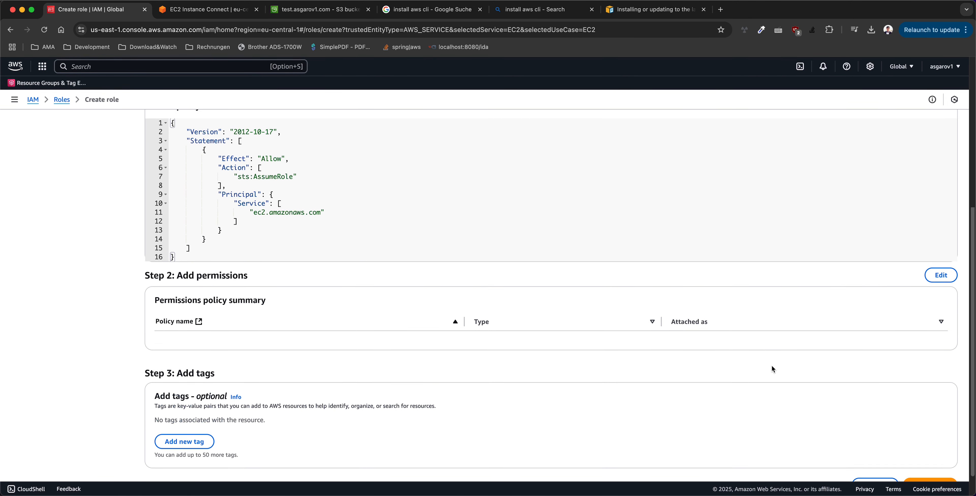
pyautogui.scroll(-2, 767, 366)
pyautogui.scroll(7, 875, 311)
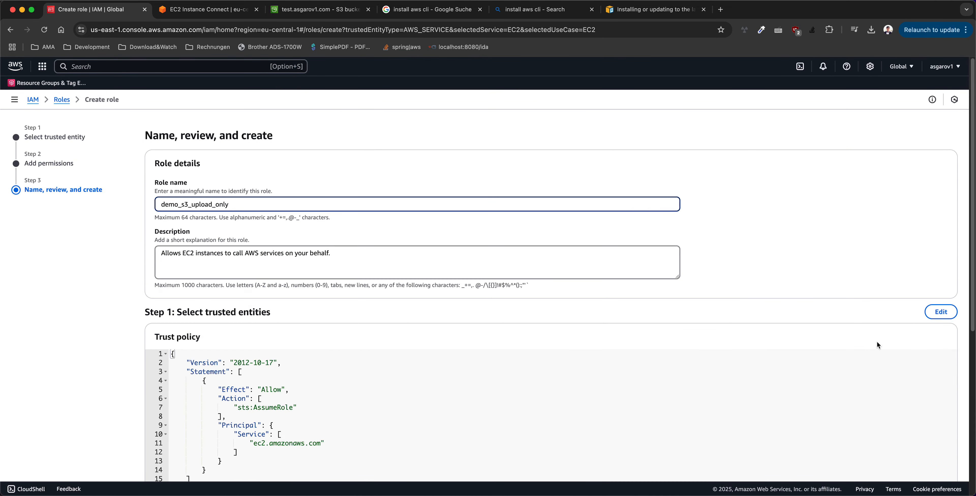
pyautogui.scroll(-6, 877, 341)
pyautogui.click(940, 247)
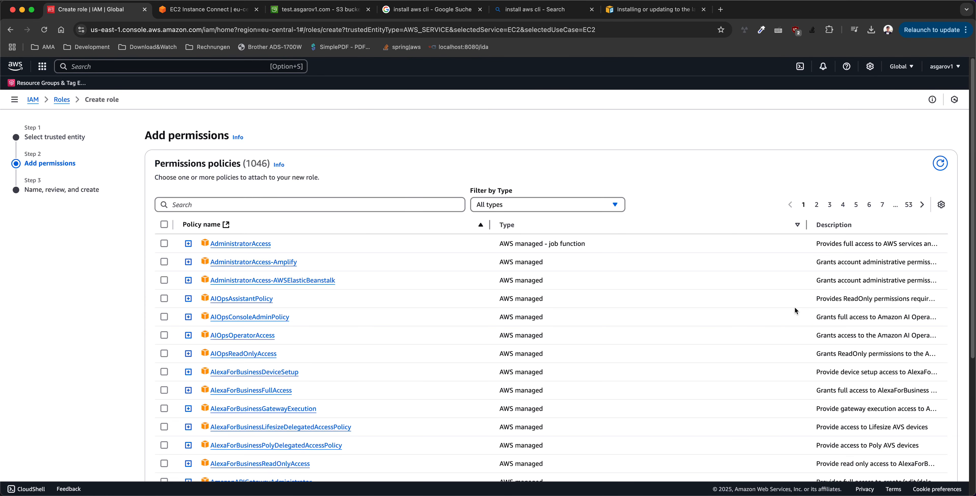
pyautogui.scroll(-5, 856, 282)
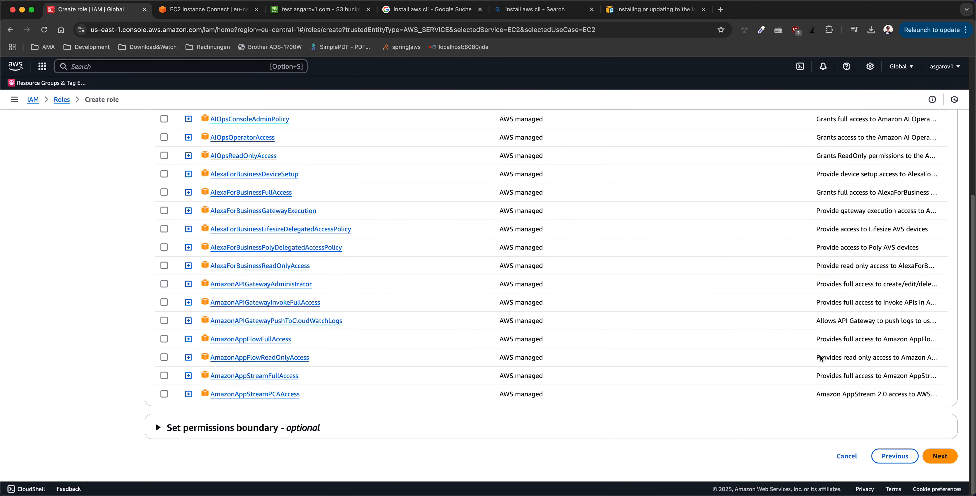
pyautogui.click(939, 455)
pyautogui.scroll(-5, 560, 383)
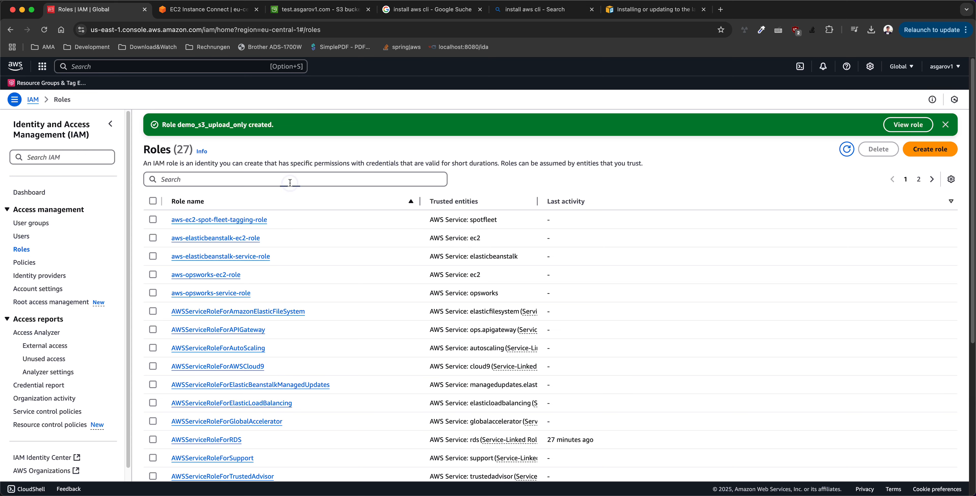
# Filter the roles by demo and open the demo_s3_upload_only role.
pyautogui.click(289, 181)
pyautogui.write('s')
pyautogui.press('BackSpace')
pyautogui.write('demo')
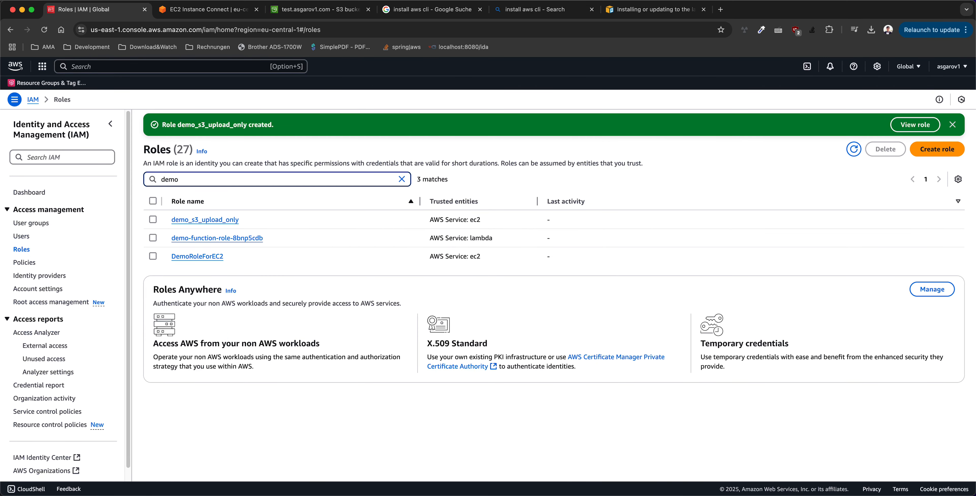
pyautogui.click(217, 220)
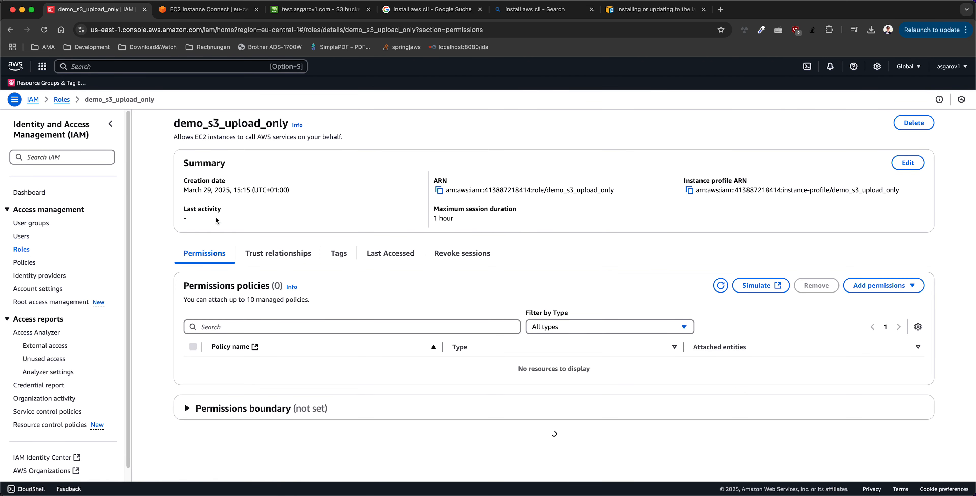
# Start attaching policies to the demo_s3_upload_only role and filter the available policies by s3.
pyautogui.click(874, 285)
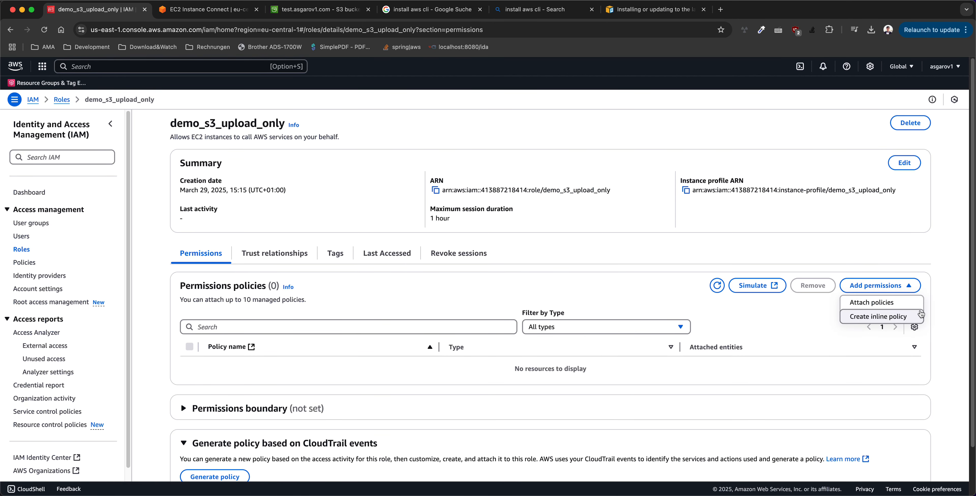
pyautogui.click(893, 303)
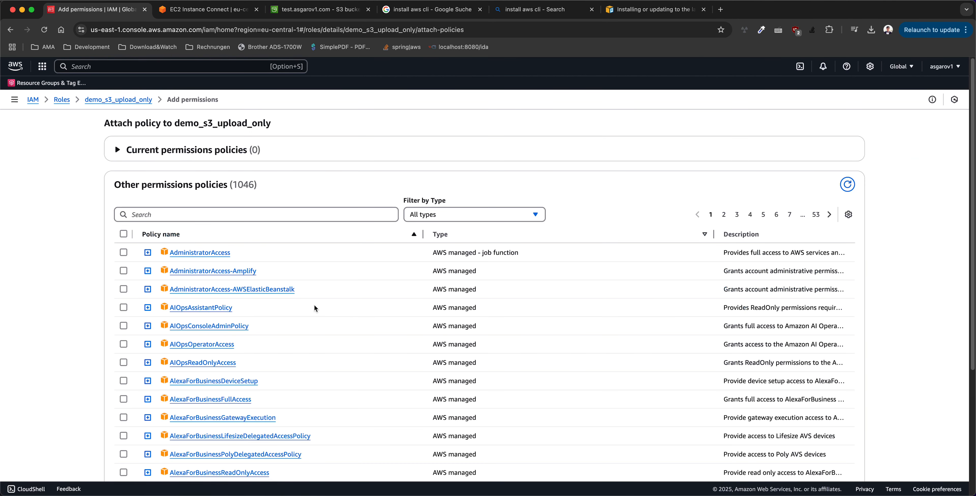
pyautogui.click(242, 215)
pyautogui.write('3')
pyautogui.press('BackSpace')
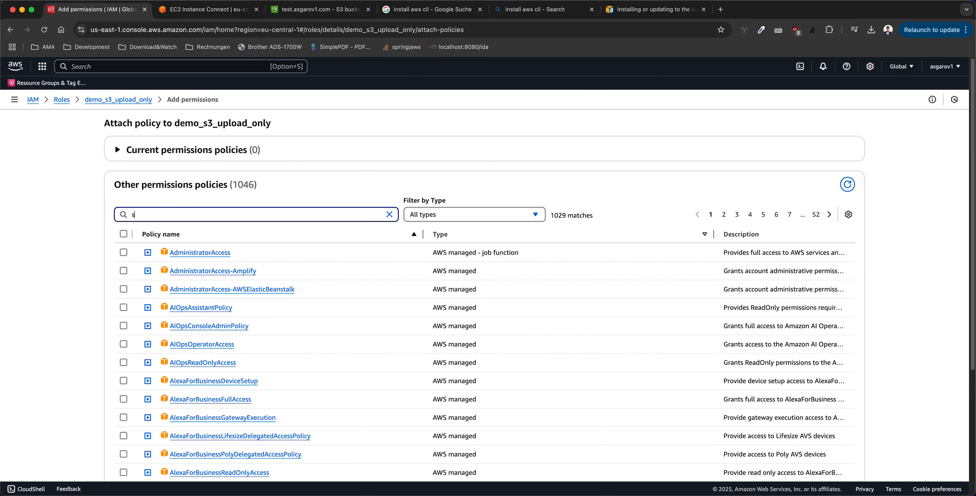
pyautogui.write('s3')
pyautogui.scroll(-2, 178, 339)
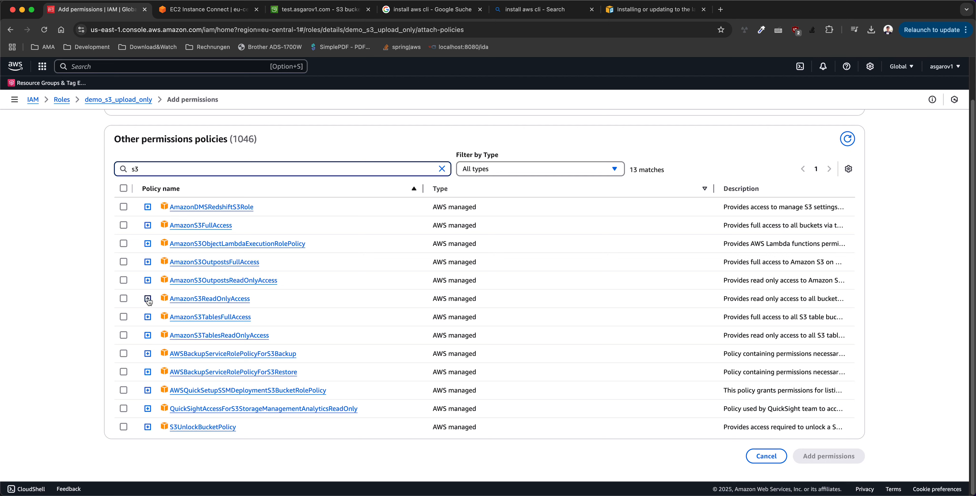
# Inspect the AmazonS3FullAccess policy's JSON and return to the demo_s3_upload_only role without attaching a policy.
pyautogui.click(148, 225)
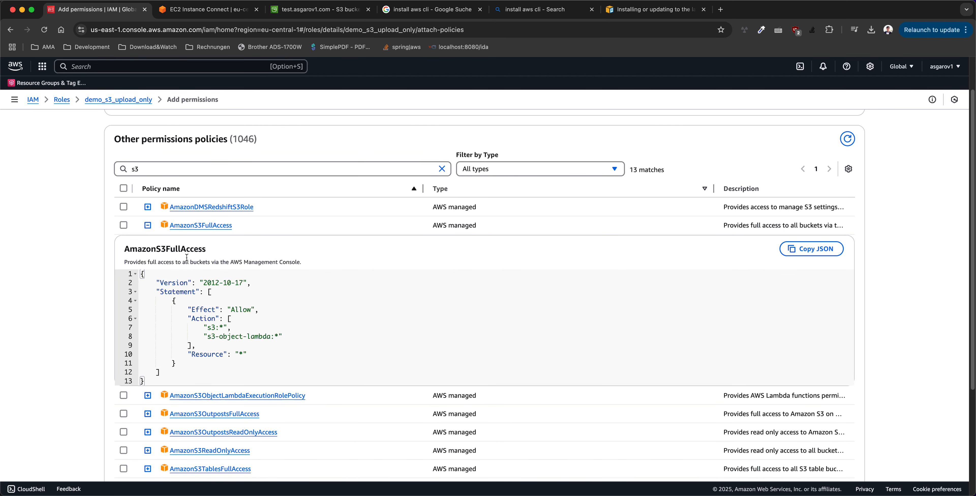
pyautogui.click(147, 225)
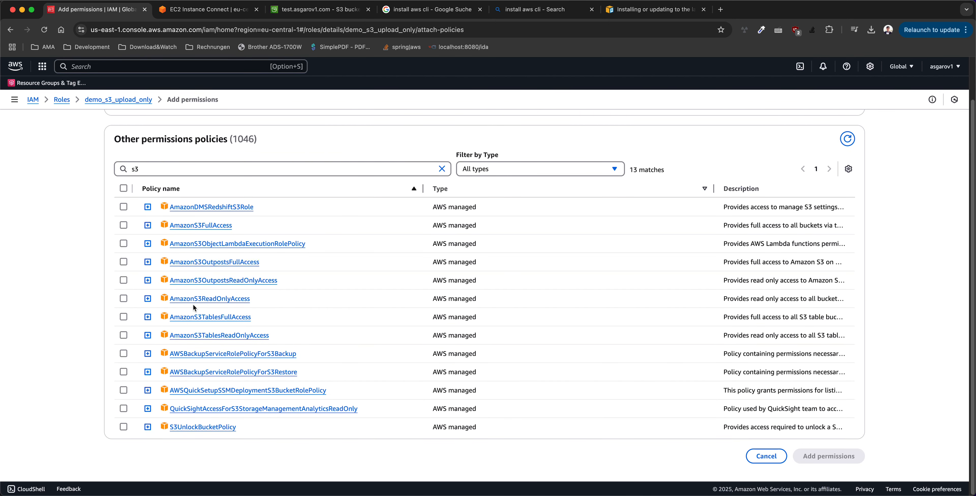
pyautogui.scroll(2, 115, 144)
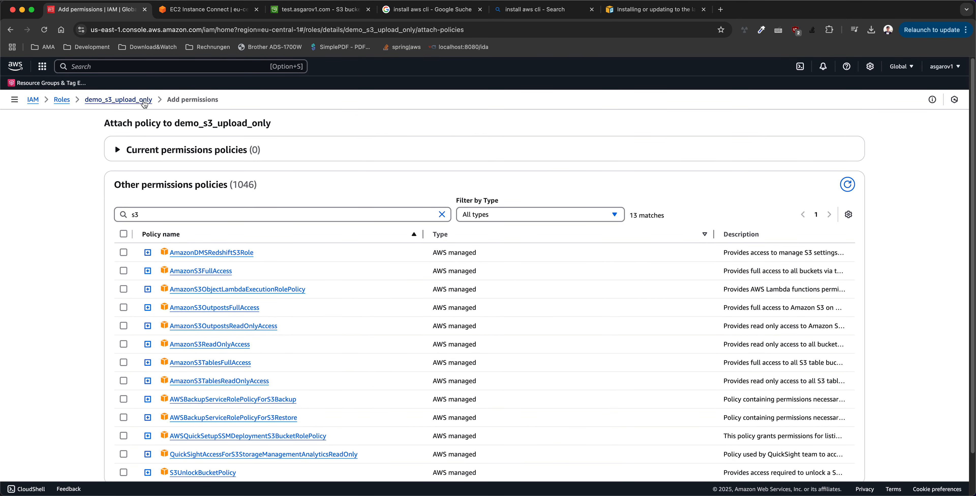
pyautogui.click(118, 100)
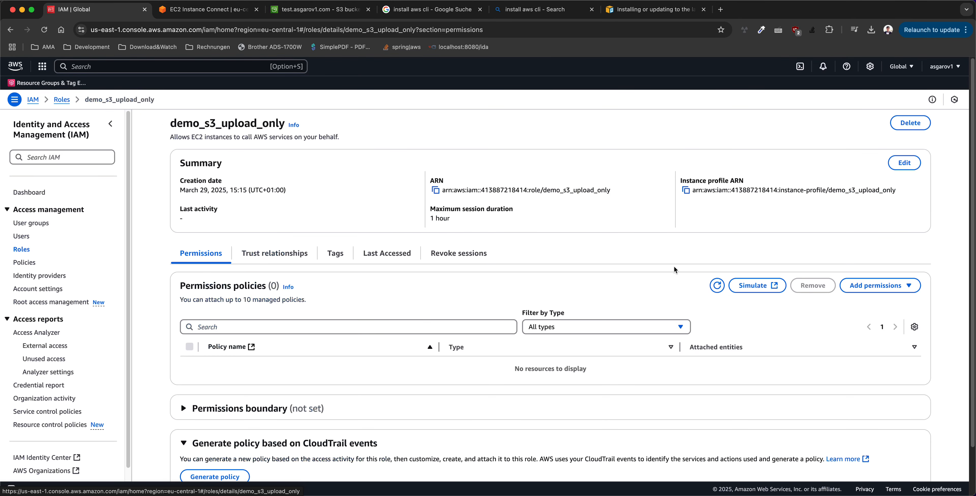
# Start creating an inline policy for the role and choose S3 as its service.
pyautogui.click(899, 291)
pyautogui.click(890, 321)
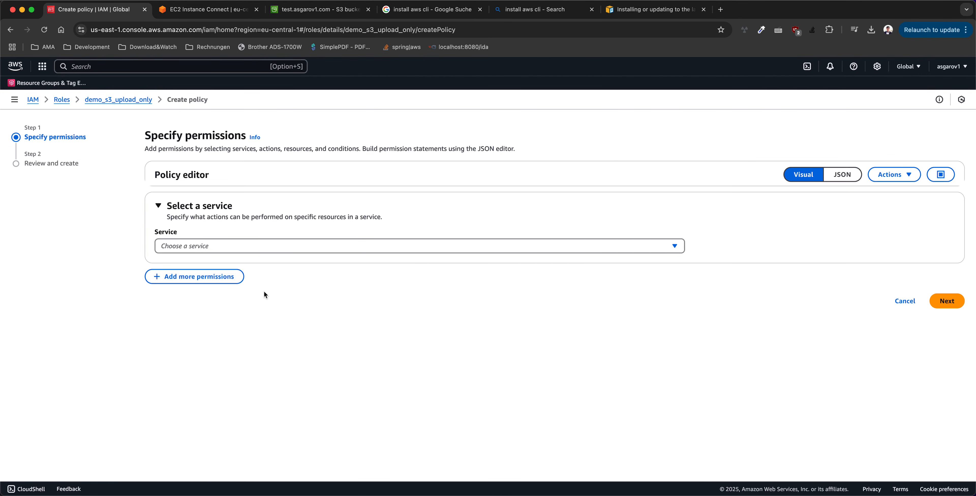
pyautogui.click(269, 246)
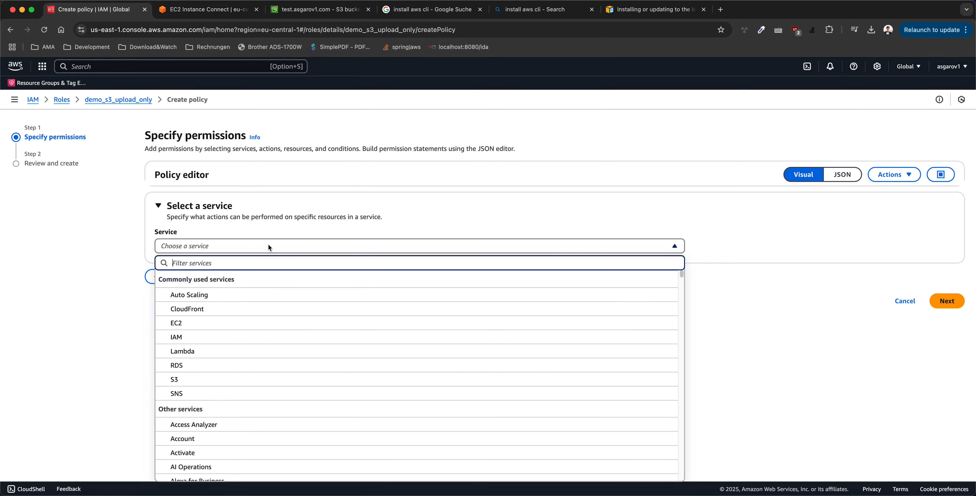
pyautogui.click(189, 381)
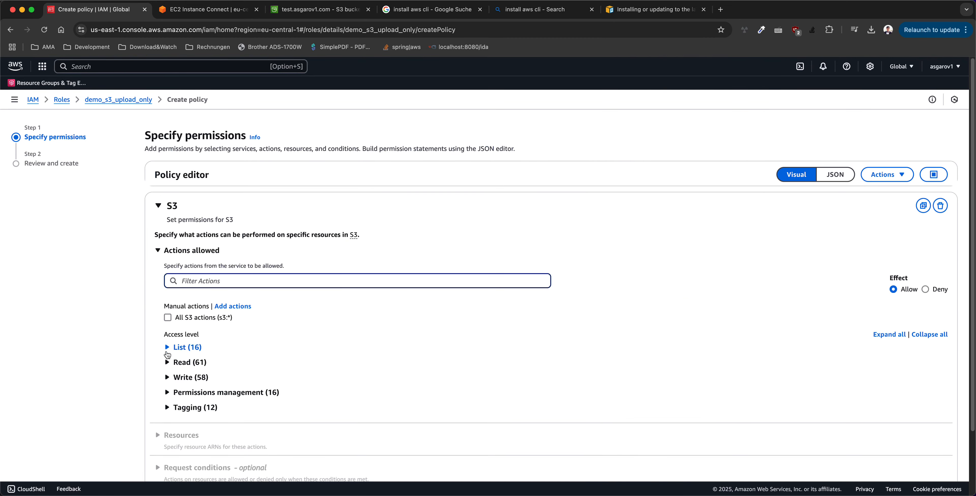
# Allow the PutObject action from the S3 write access level in the policy.
pyautogui.click(167, 376)
pyautogui.scroll(-5, 197, 368)
pyautogui.scroll(-3, 195, 362)
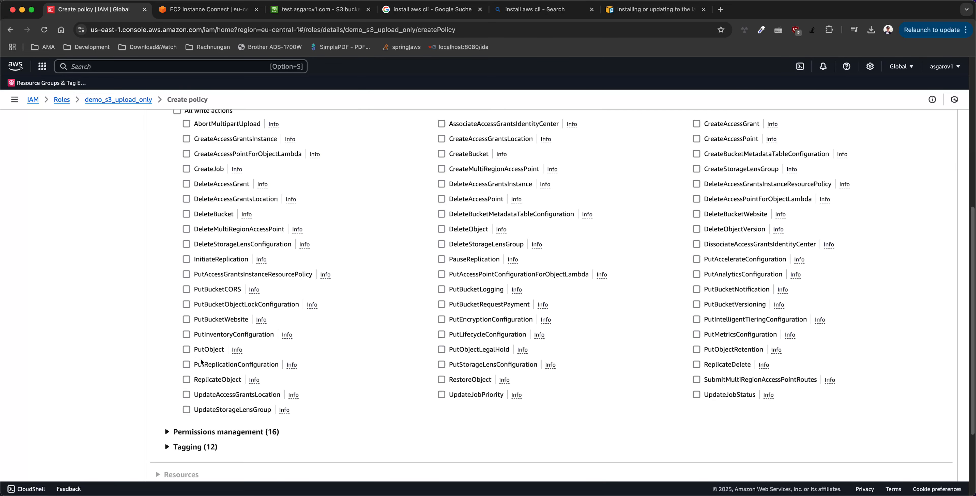
pyautogui.click(186, 349)
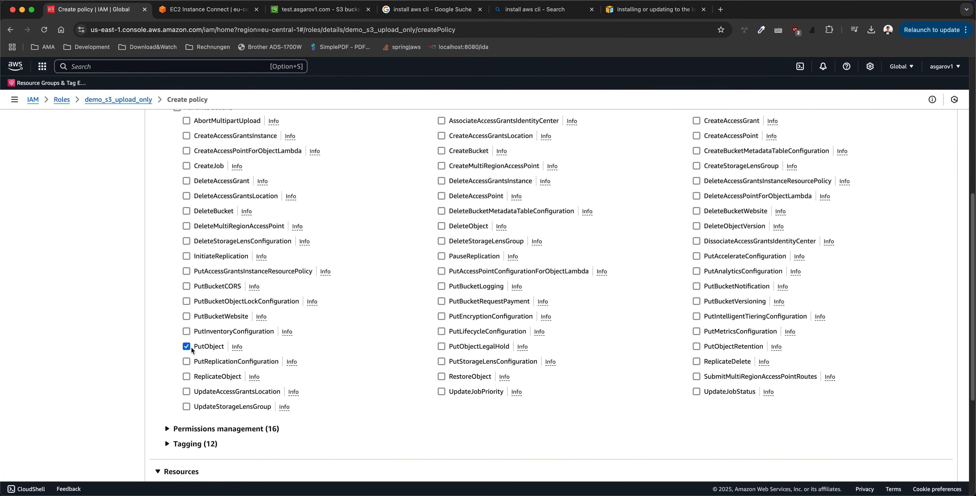
# Compare the specific and all resource options, set the policy to all resources, and continue to the review.
pyautogui.scroll(-3, 176, 352)
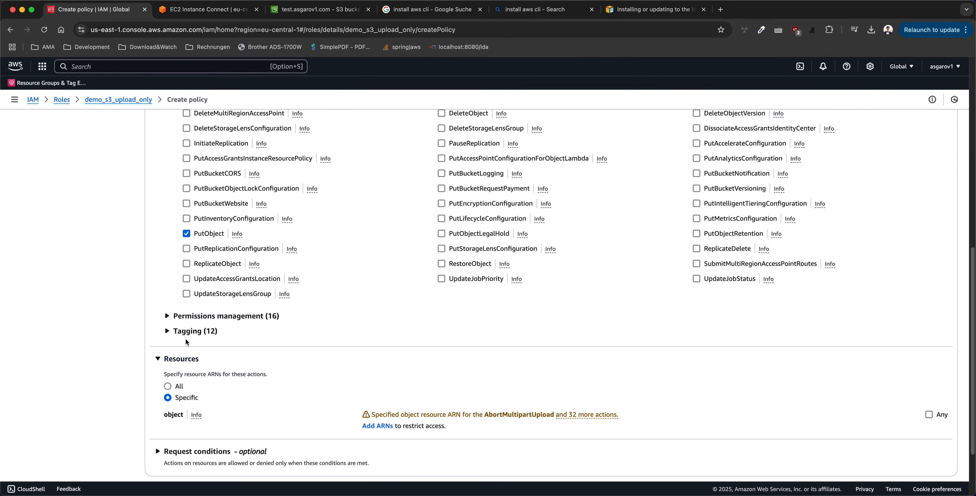
pyautogui.scroll(-3, 698, 407)
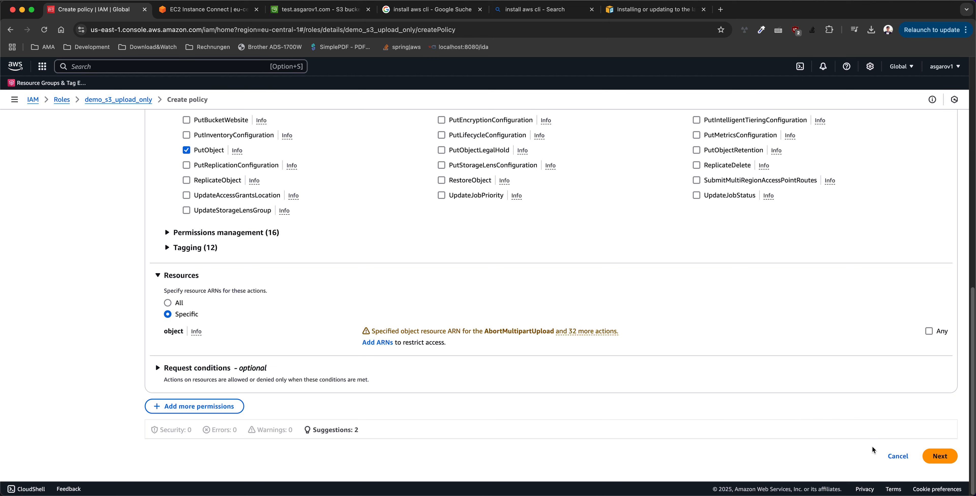
pyautogui.click(170, 302)
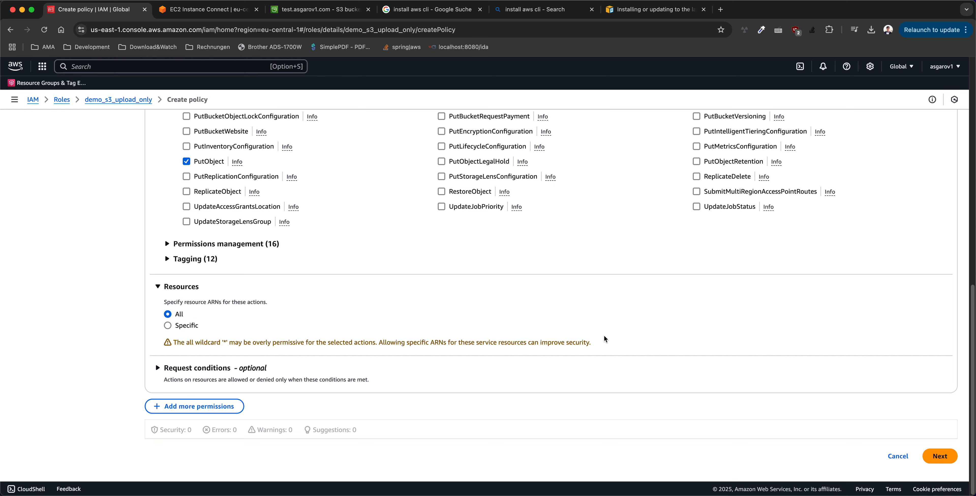
pyautogui.click(184, 327)
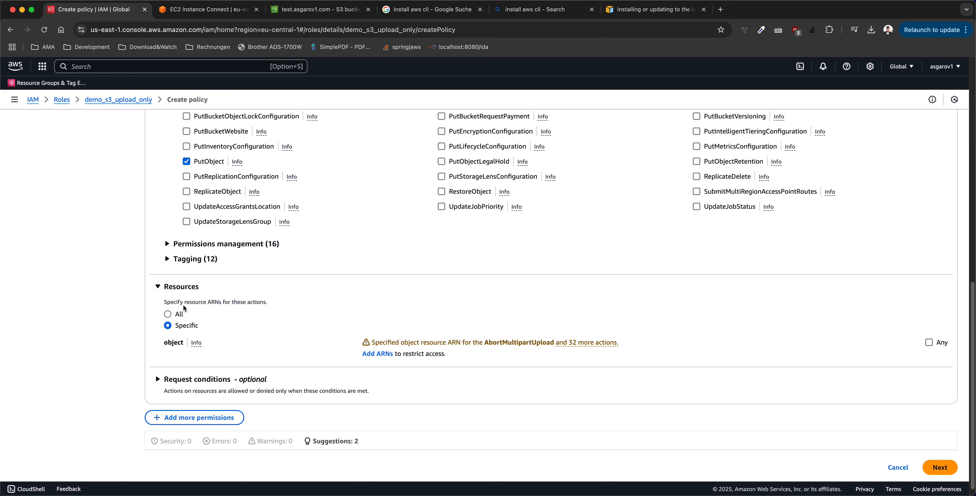
pyautogui.click(179, 313)
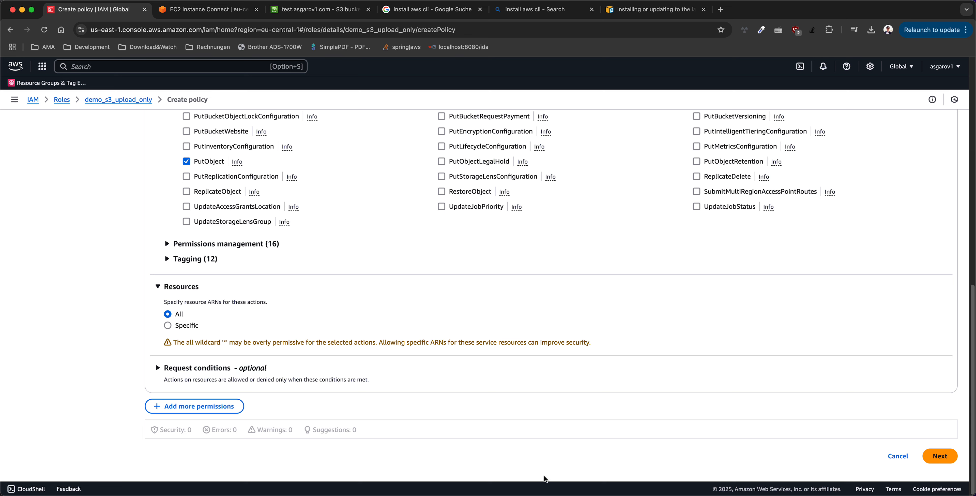
pyautogui.click(936, 457)
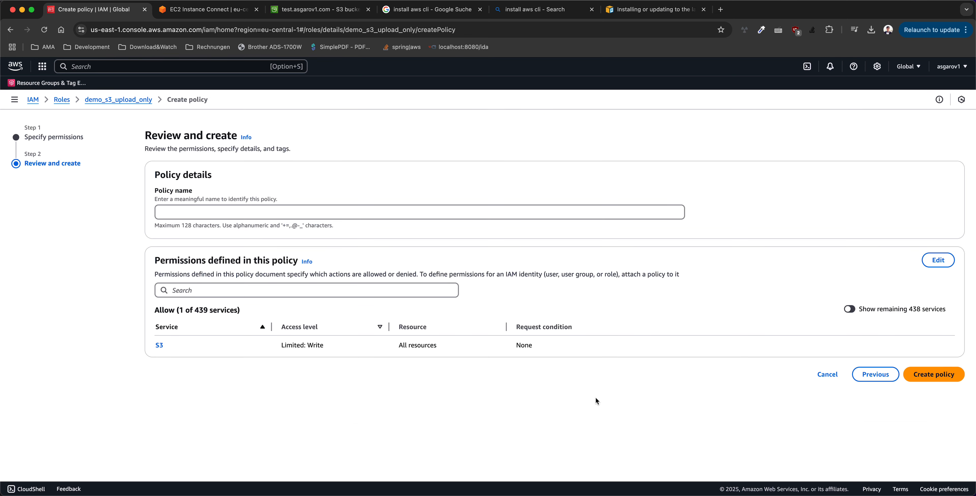
# Name the inline policy demo_s3_upload_only and create it.
pyautogui.click(933, 373)
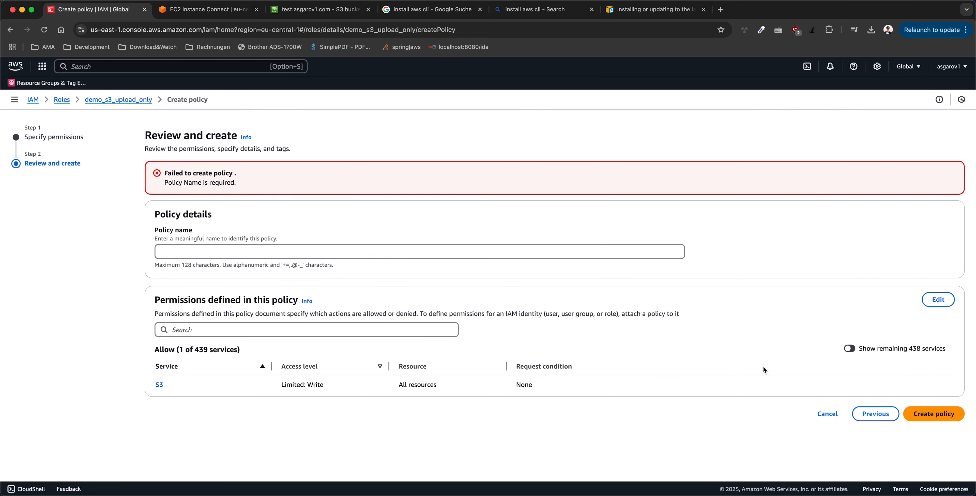
pyautogui.click(311, 252)
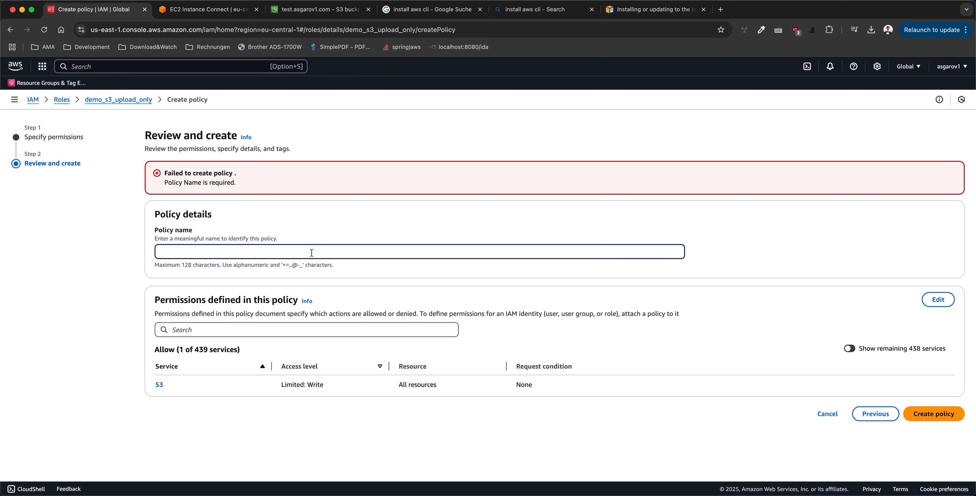
pyautogui.write('s3_upload')
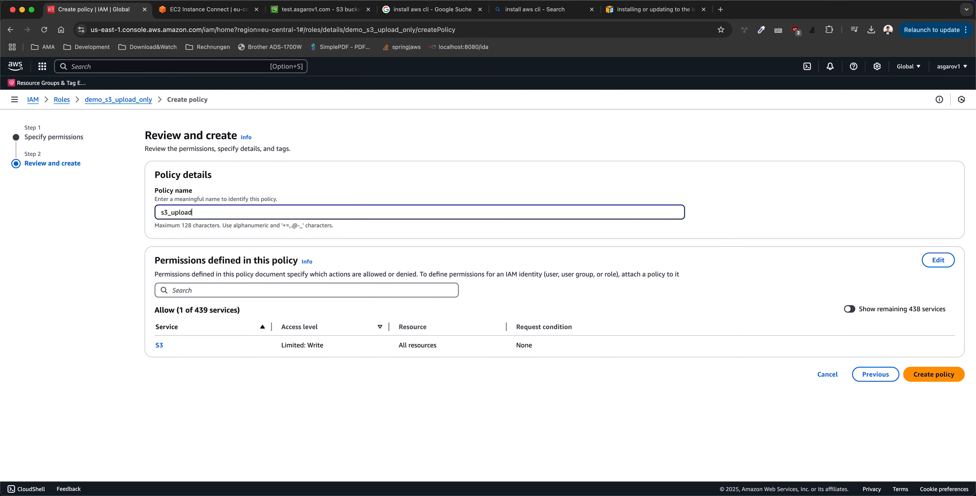
pyautogui.write('_only')
pyautogui.press('Home')
pyautogui.write('demo_')
pyautogui.click(934, 374)
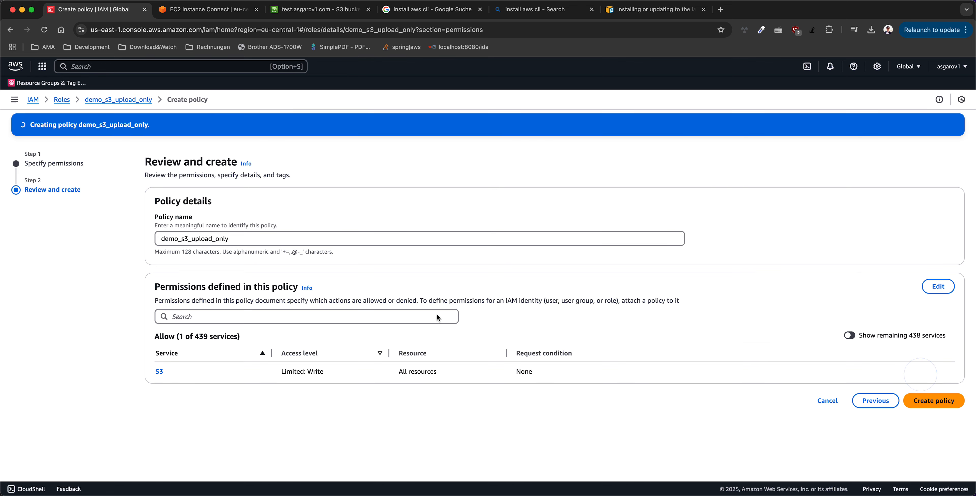
# Check the new policy on the role's page and copy the role name demo_s3_upload_only.
pyautogui.moveTo(325, 343); pyautogui.dragTo(227, 339)
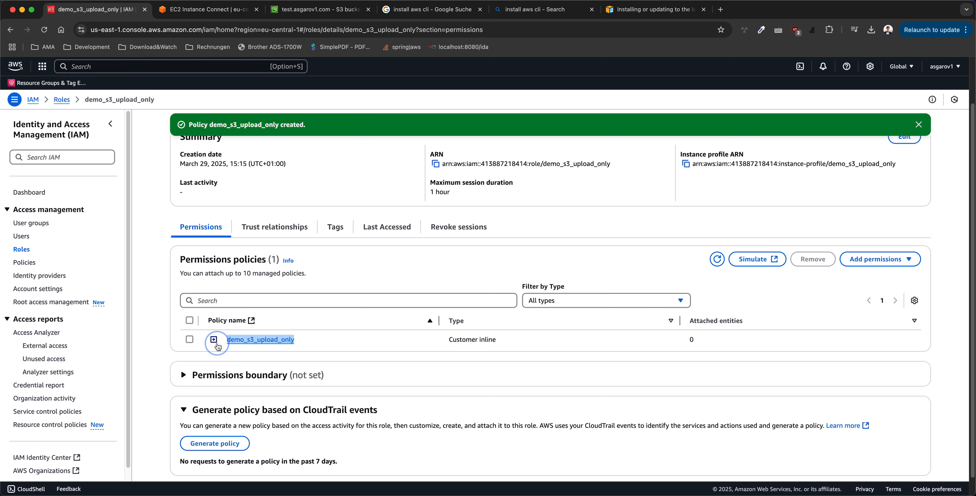
pyautogui.scroll(2, 245, 360)
pyautogui.moveTo(186, 152); pyautogui.dragTo(294, 154)
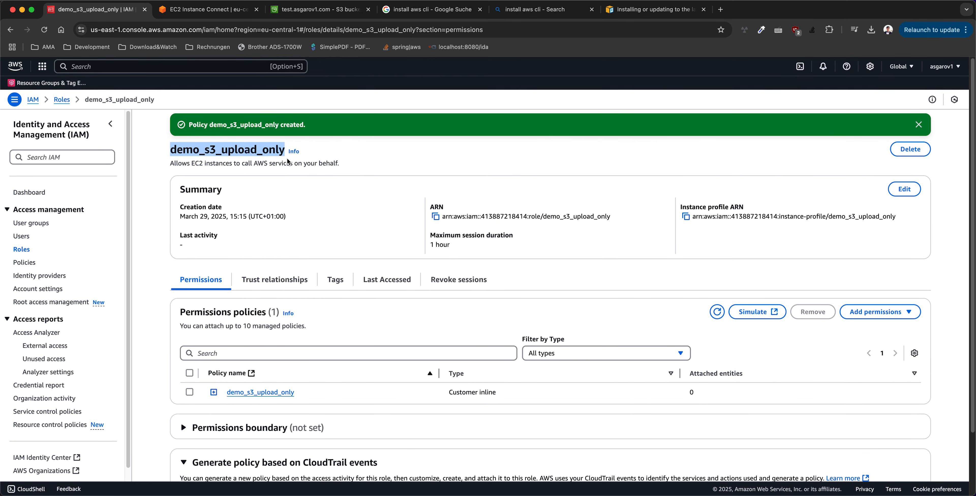
pyautogui.press('super+c')
# Duplicate the role's browser tab and open the list of running EC2 instances in the copy.
pyautogui.click(223, 11)
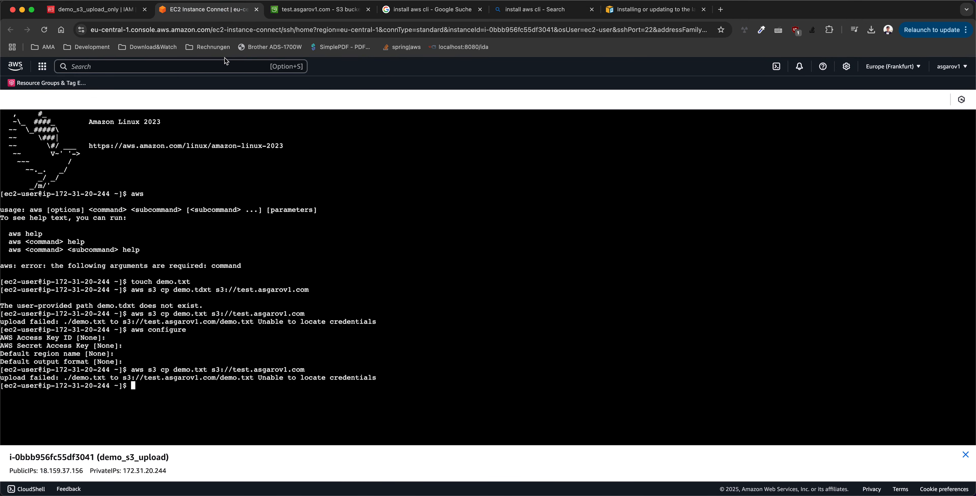
pyautogui.click(109, 12)
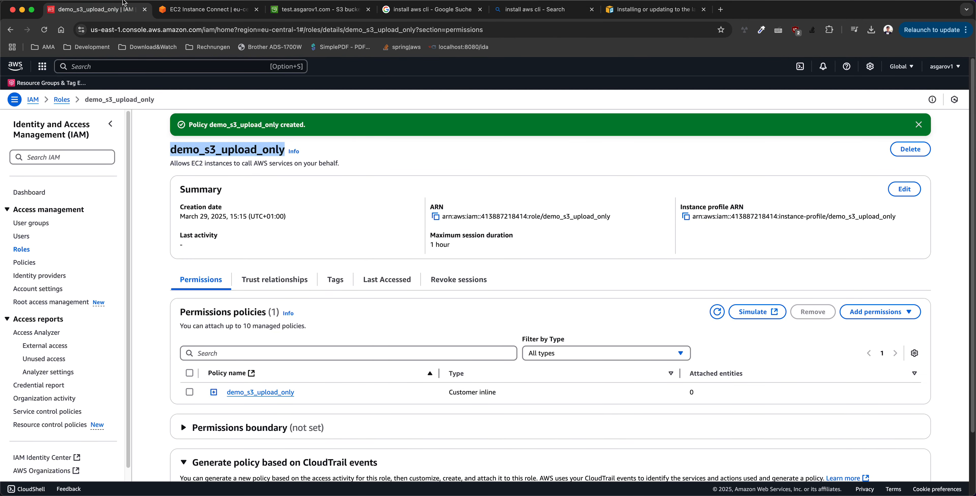
pyautogui.rightClick(119, 10)
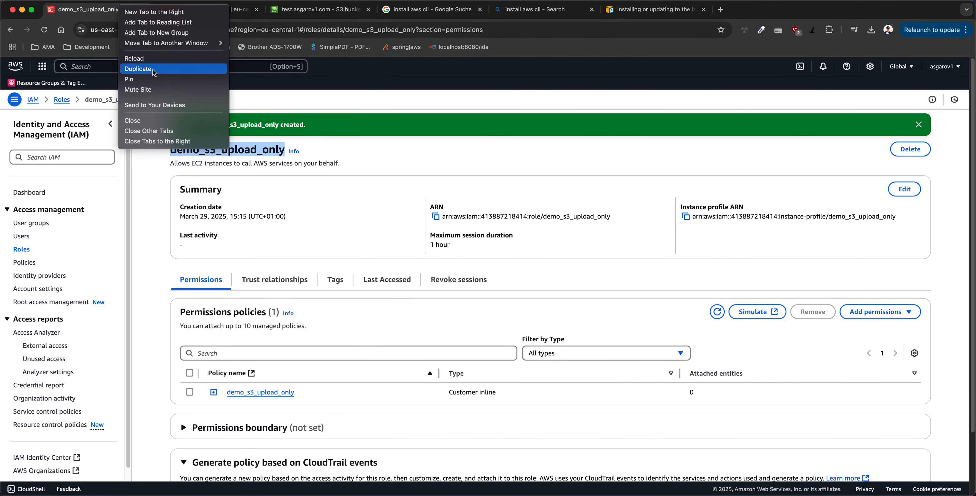
pyautogui.click(698, 37)
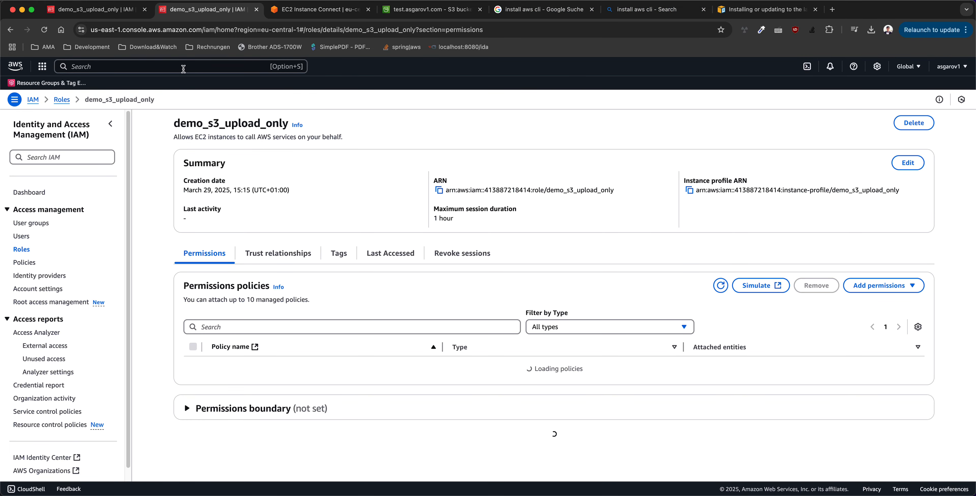
pyautogui.click(184, 68)
pyautogui.write('ec2')
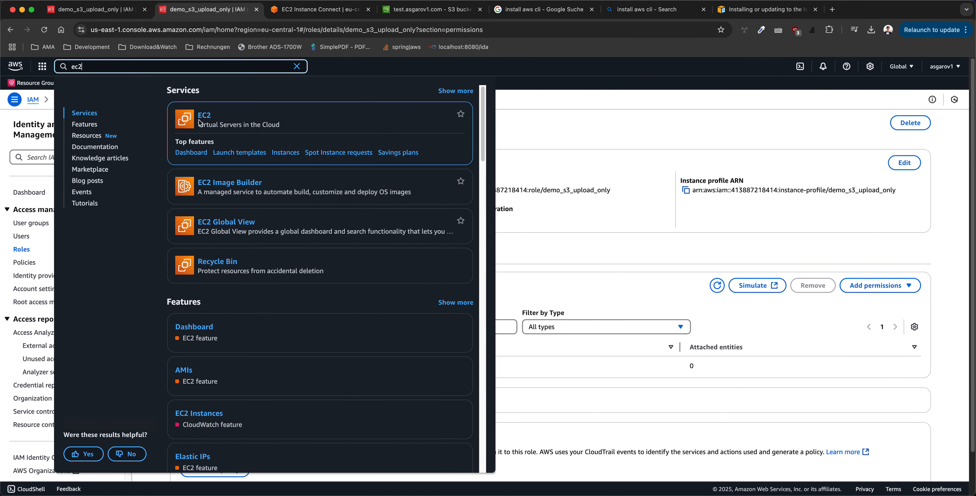
pyautogui.click(204, 120)
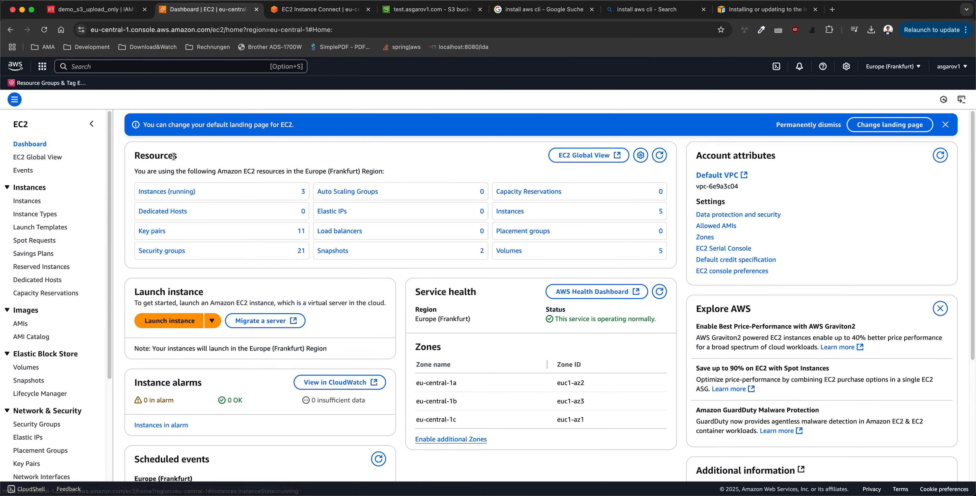
pyautogui.click(170, 194)
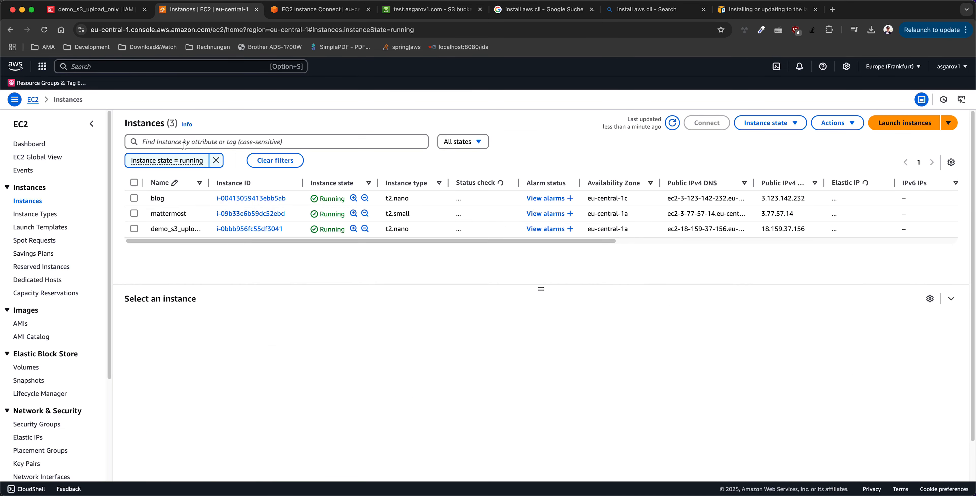
# Filter the running instances by demo and select the demo_s3_upload instance.
pyautogui.click(185, 143)
pyautogui.write('demo')
pyautogui.press('Return')
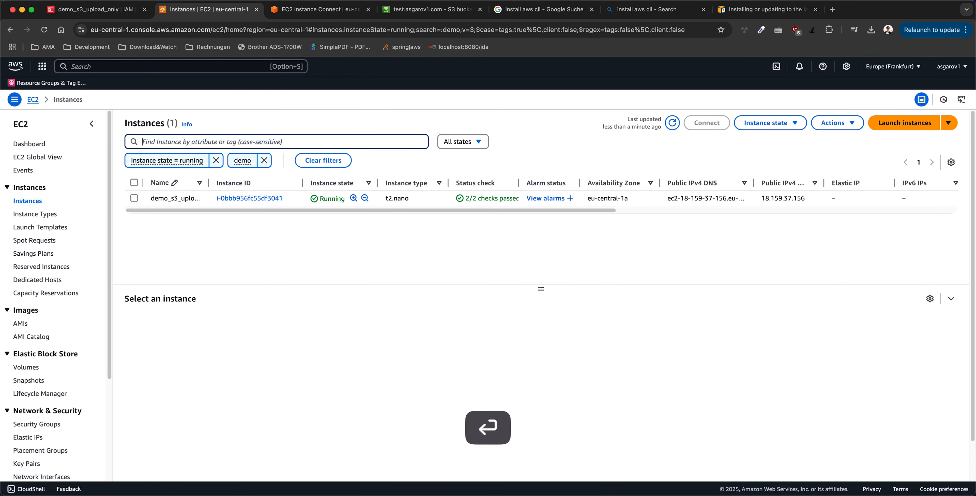
pyautogui.click(134, 198)
# Open the IAM role settings of the selected instance and choose the demo_s3_upload_only role.
pyautogui.click(837, 123)
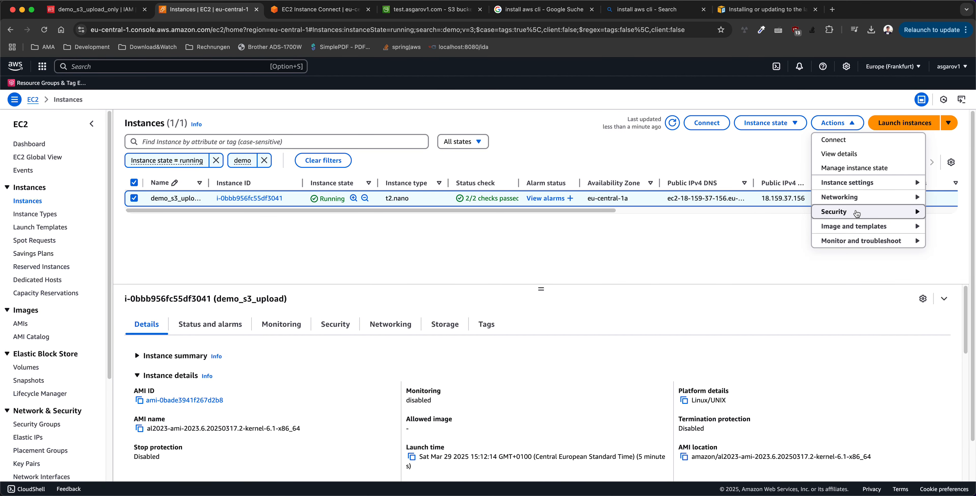
pyautogui.moveTo(855, 211)
pyautogui.click(747, 240)
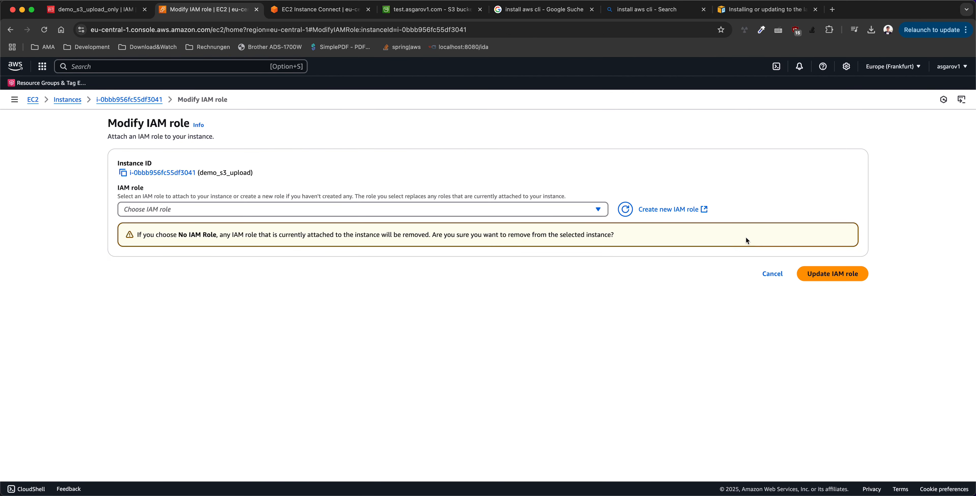
pyautogui.click(458, 213)
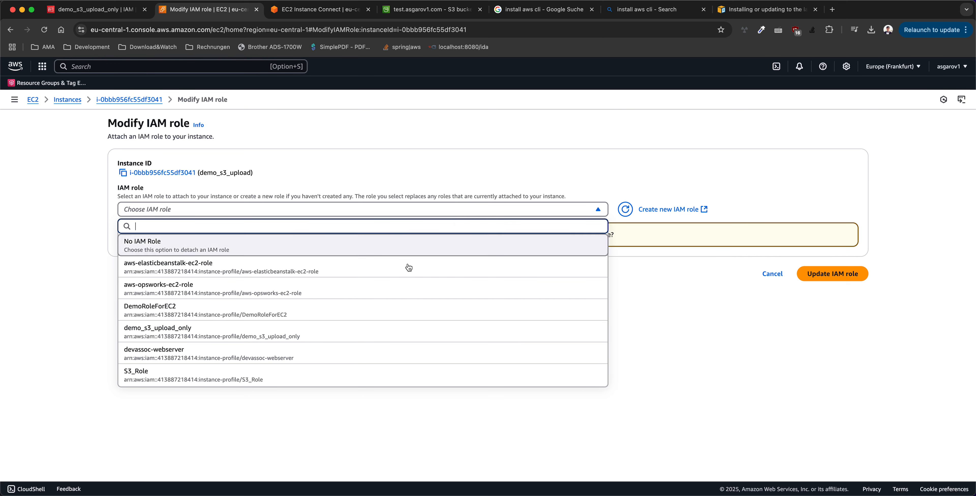
pyautogui.click(250, 326)
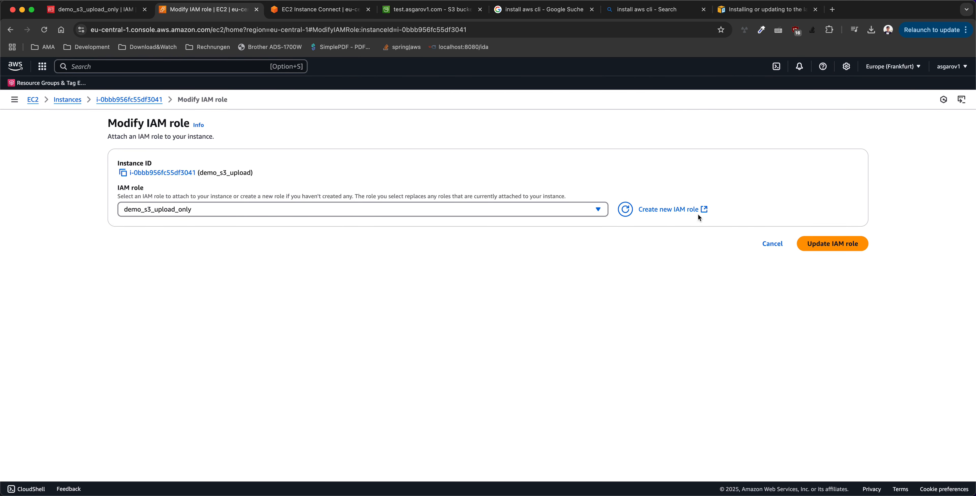
# Review the last upload attempt in the instance's terminal session and return to the IAM role settings.
pyautogui.click(290, 10)
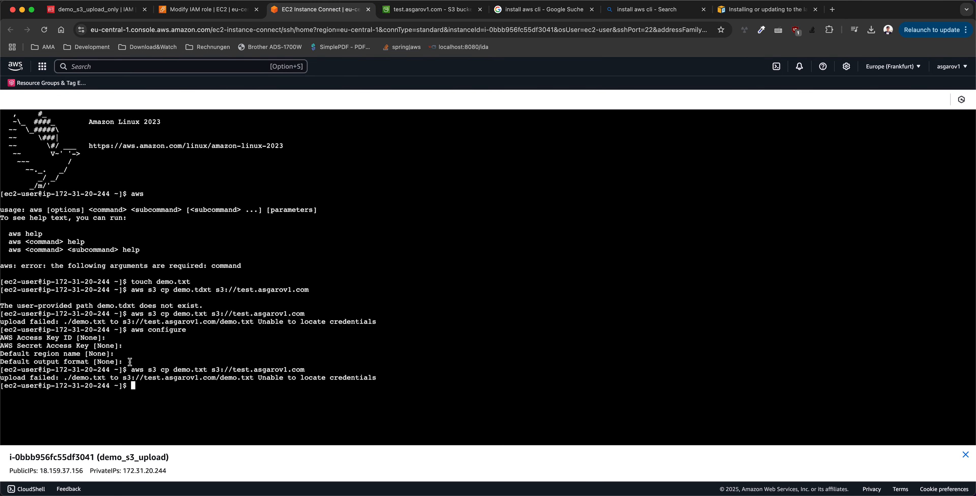
pyautogui.moveTo(386, 384); pyautogui.dragTo(110, 370)
pyautogui.click(213, 6)
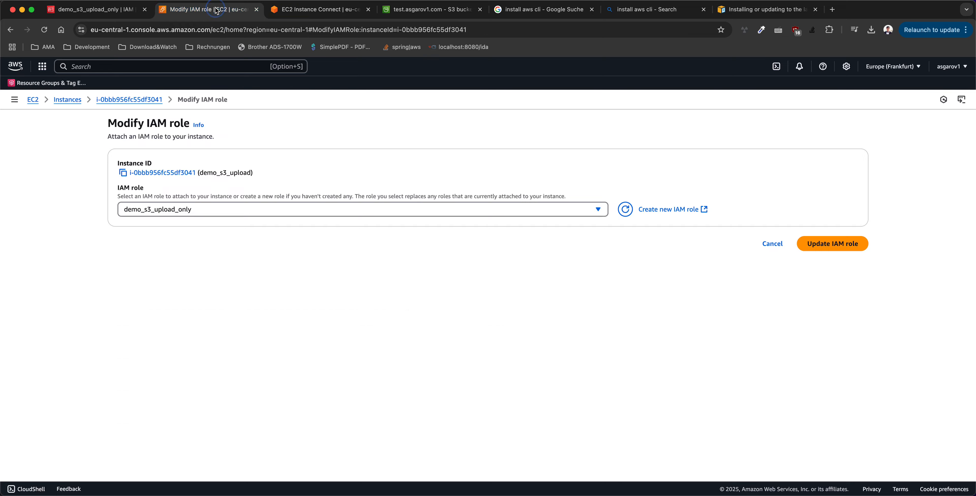
# Attach the demo_s3_upload_only role to the instance and rerun the demo.txt upload to the S3 bucket in its terminal session.
pyautogui.click(831, 243)
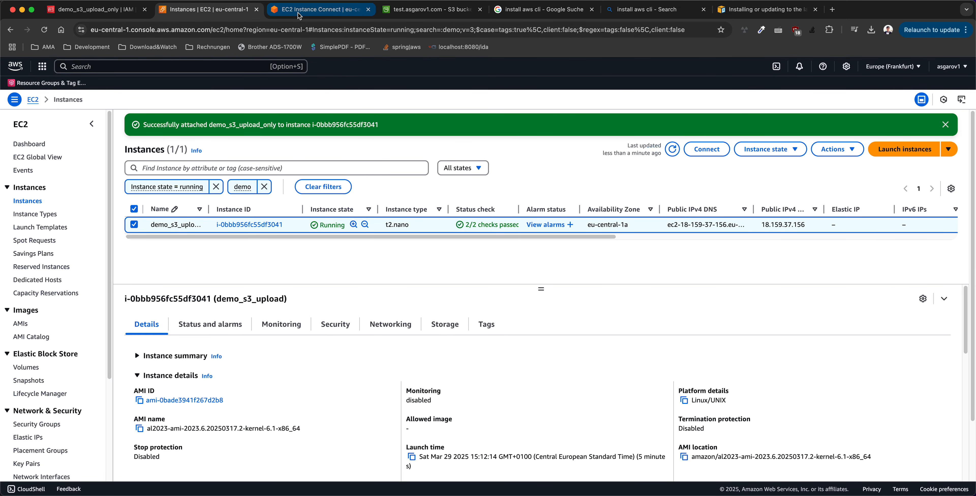
pyautogui.click(303, 9)
pyautogui.click(339, 366)
pyautogui.press('Up')
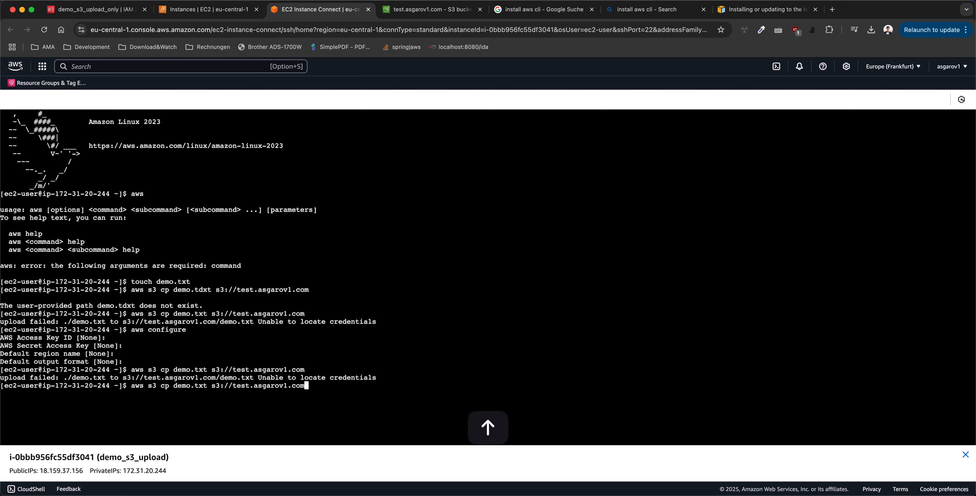
pyautogui.press('Return')
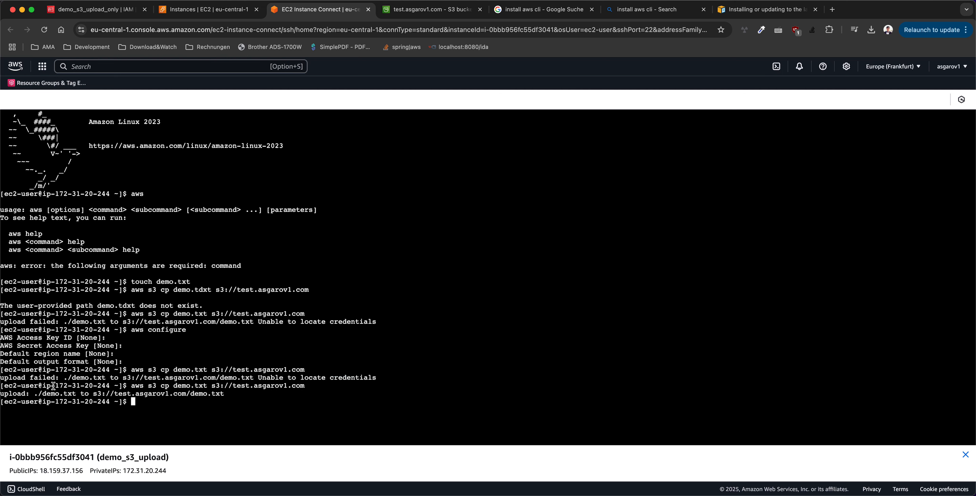
pyautogui.moveTo(19, 394); pyautogui.dragTo(223, 393)
pyautogui.click(223, 393)
pyautogui.tripleClick(223, 393)
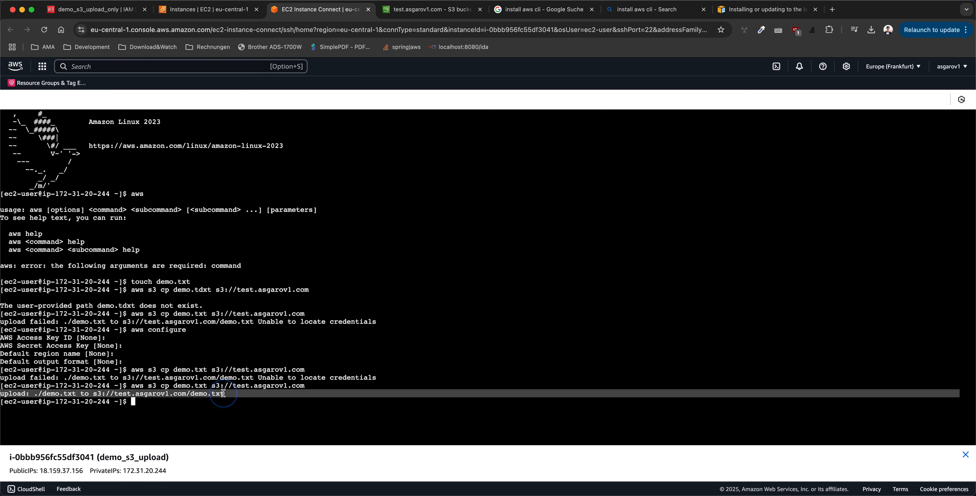
# Refresh the S3 bucket's object list to check for demo.txt and return to the instance's terminal session.
pyautogui.click(428, 9)
pyautogui.press('super+r')
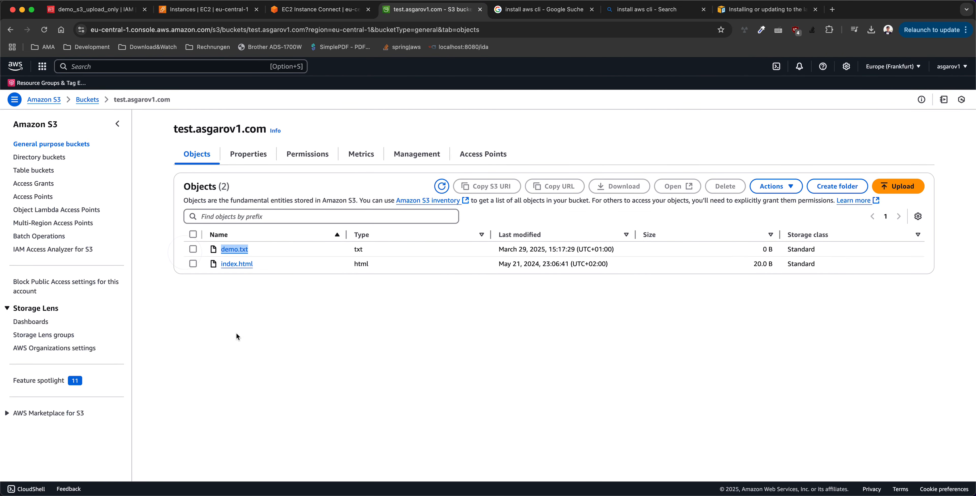
pyautogui.click(320, 12)
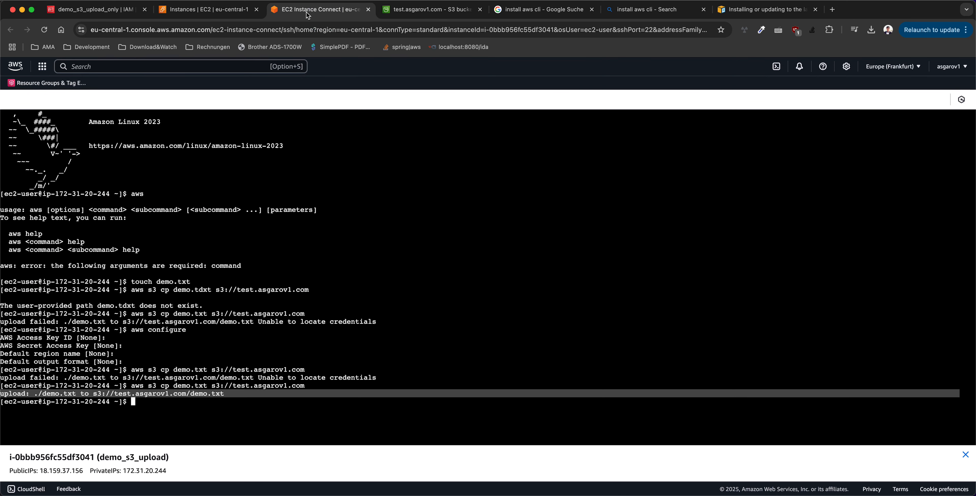
# Detach the IAM role from the demo_s3_upload instance by choosing No IAM Role and confirming with the word Detach.
pyautogui.click(224, 11)
pyautogui.click(835, 149)
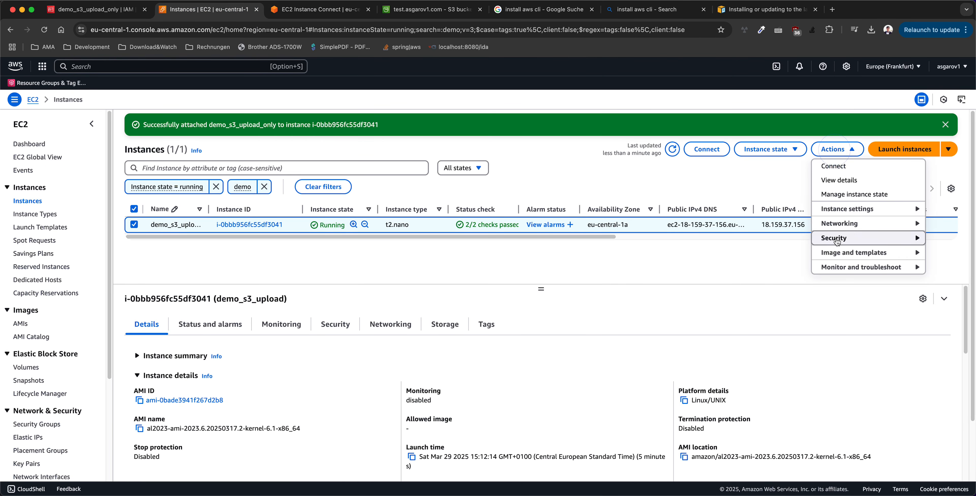
pyautogui.click(857, 237)
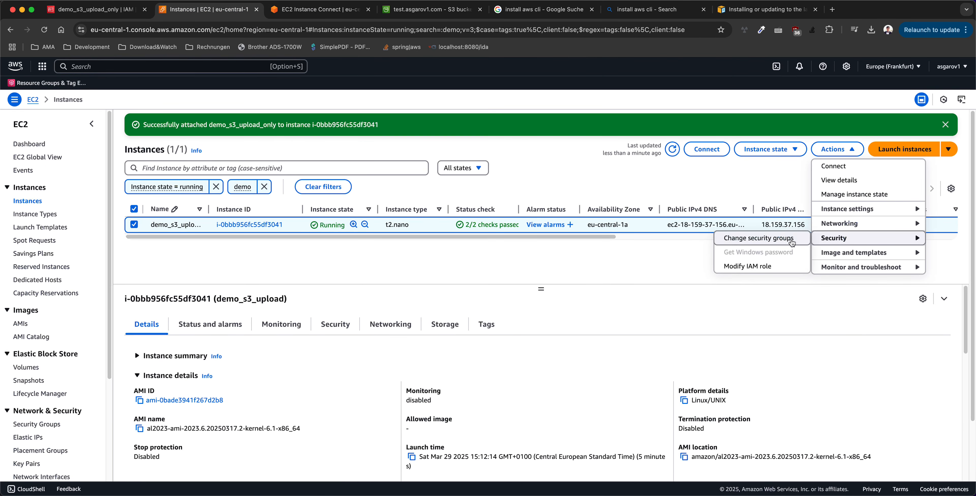
pyautogui.click(765, 266)
pyautogui.click(599, 209)
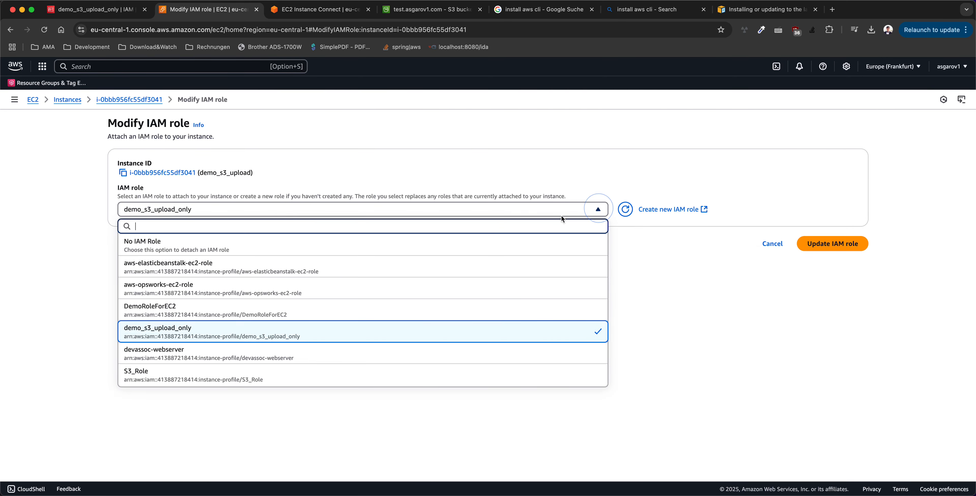
pyautogui.click(343, 240)
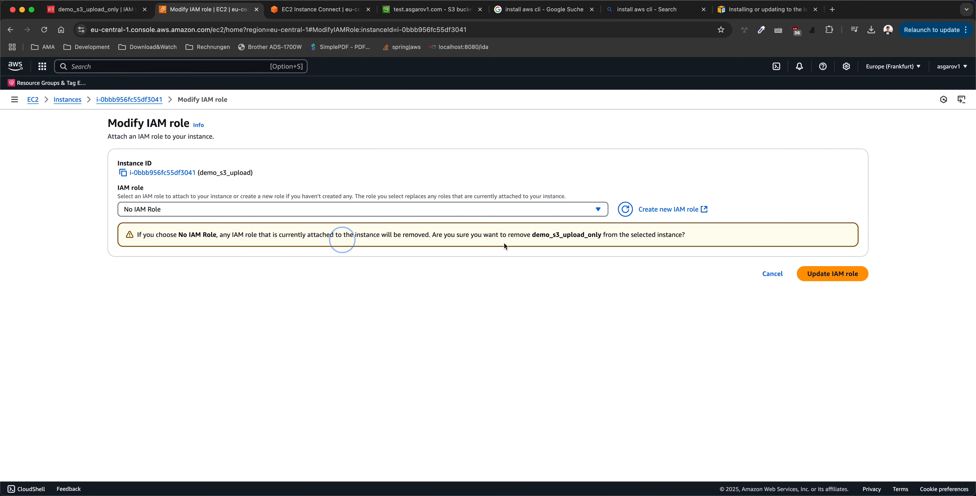
pyautogui.click(833, 274)
pyautogui.click(410, 353)
pyautogui.write('Detach')
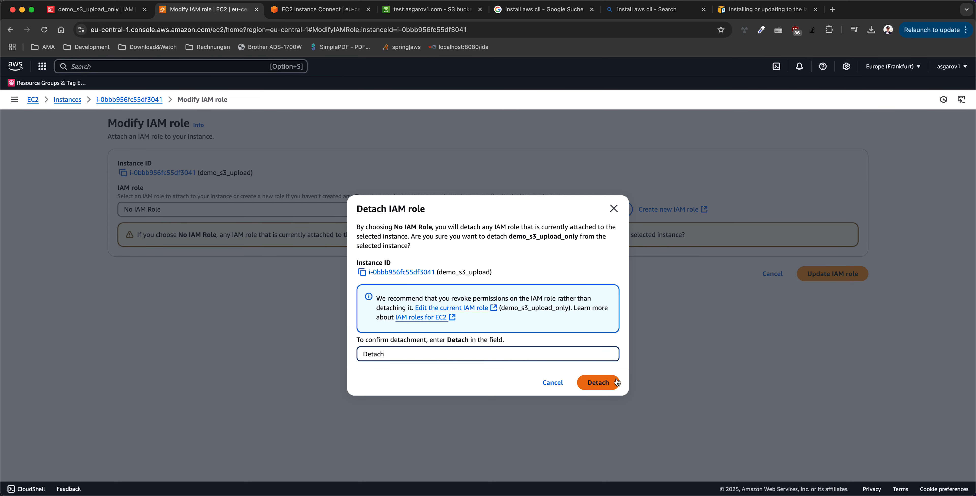
pyautogui.click(588, 381)
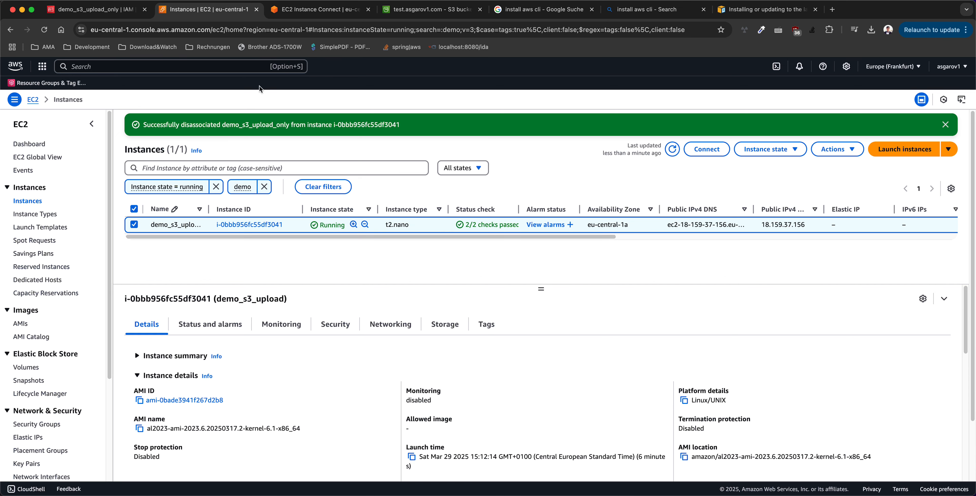
# Try to upload demo.txt to the S3 bucket from the instance's terminal without an attached IAM role.
pyautogui.click(319, 12)
pyautogui.click(304, 356)
pyautogui.press('Up')
pyautogui.press('Return')
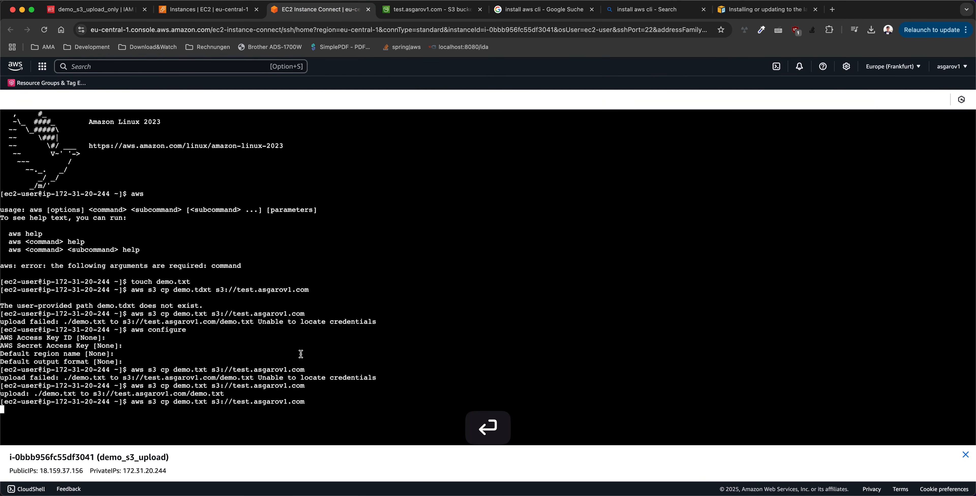
pyautogui.moveTo(375, 410); pyautogui.dragTo(2, 411)
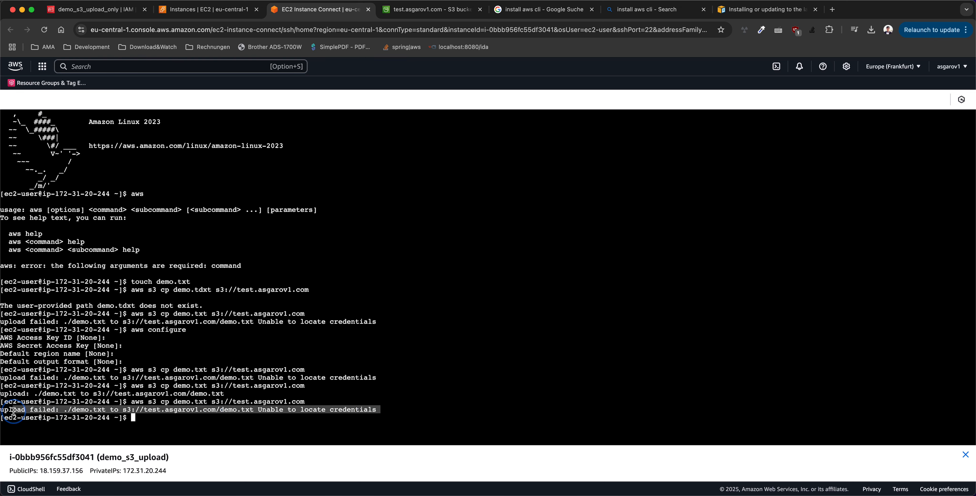
# Find the demo_s3_upload_only role by searching for demo and attach it to the demo_s3_upload instance again.
pyautogui.click(212, 10)
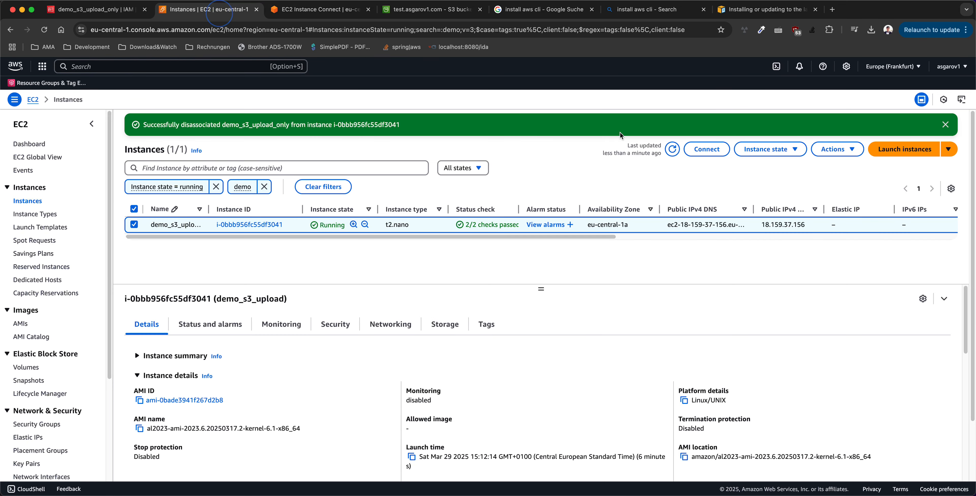
pyautogui.click(837, 154)
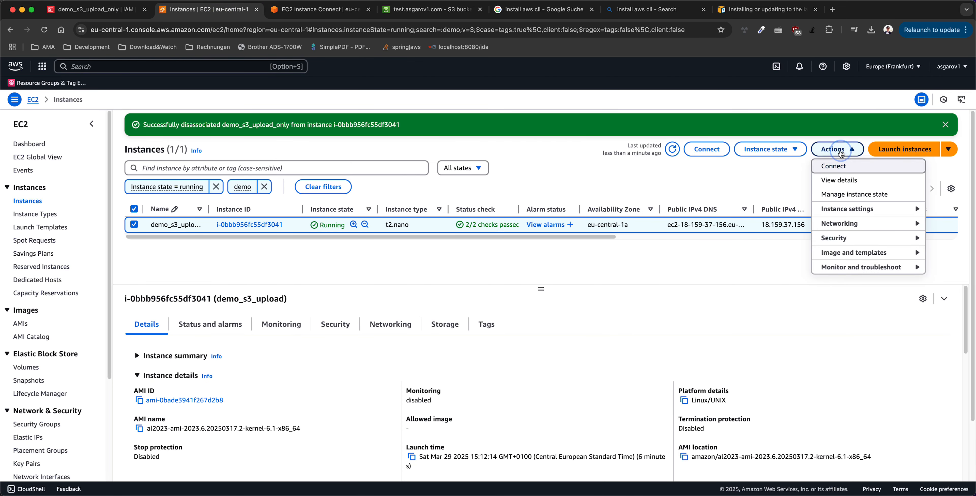
pyautogui.moveTo(868, 238)
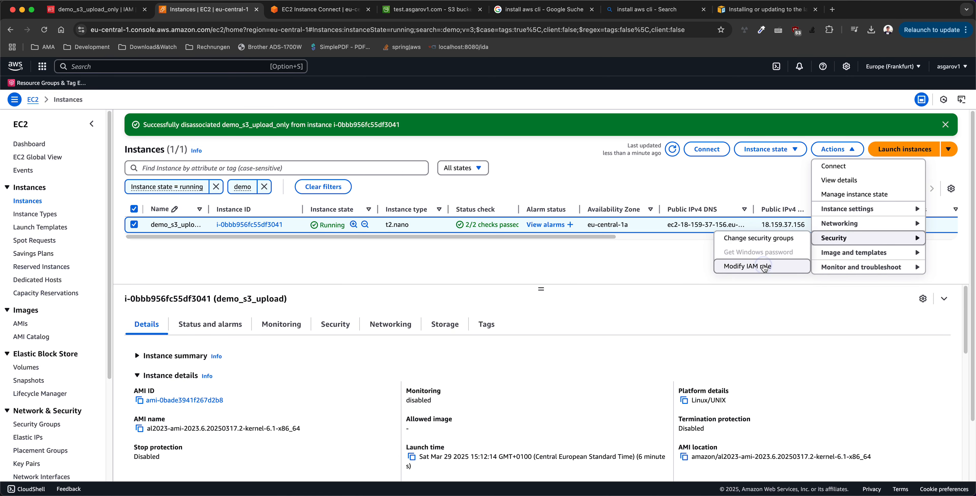
pyautogui.click(754, 266)
pyautogui.click(244, 210)
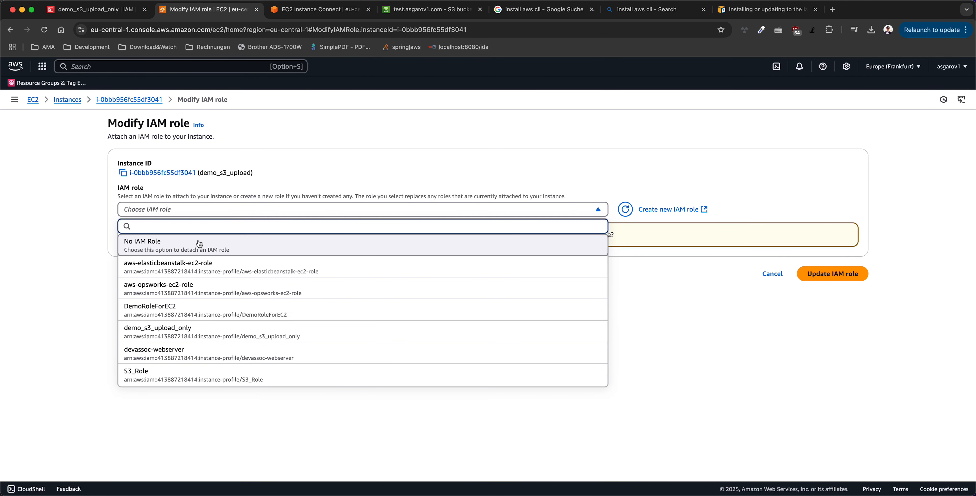
pyautogui.write('demo')
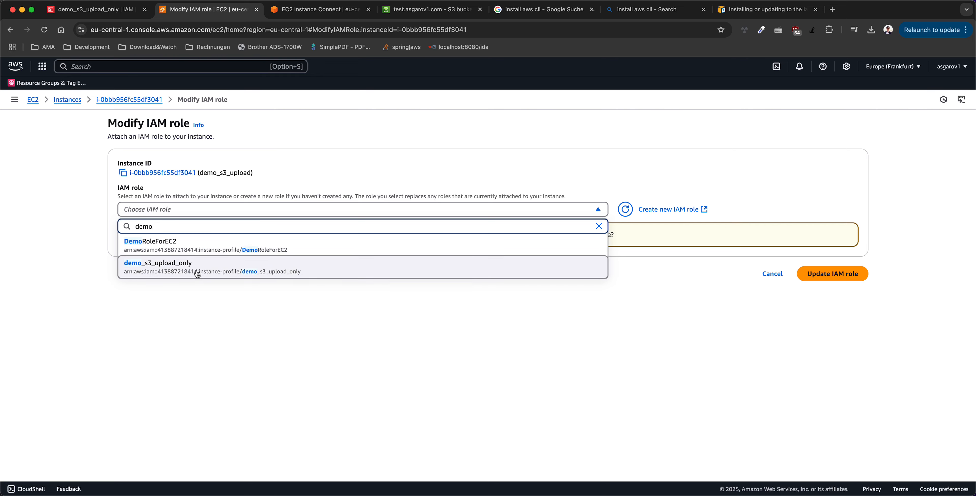
pyautogui.click(568, 266)
pyautogui.click(856, 246)
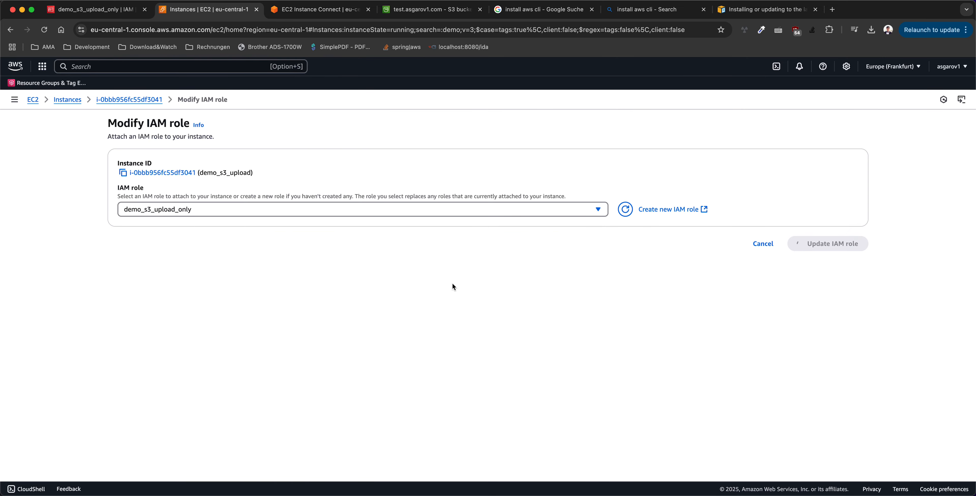
# Repeat the demo.txt upload to the S3 bucket in the instance's terminal session and highlight the result line.
pyautogui.click(318, 10)
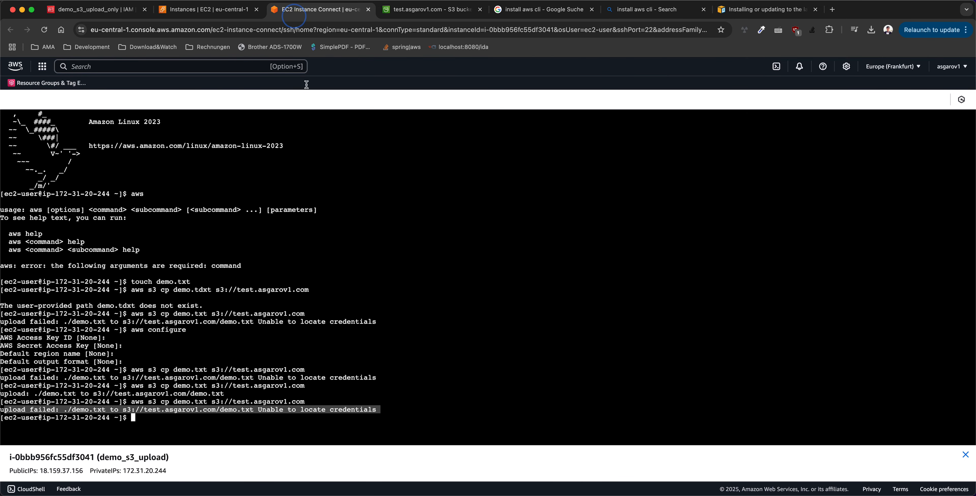
pyautogui.press('Up')
pyautogui.press('Return')
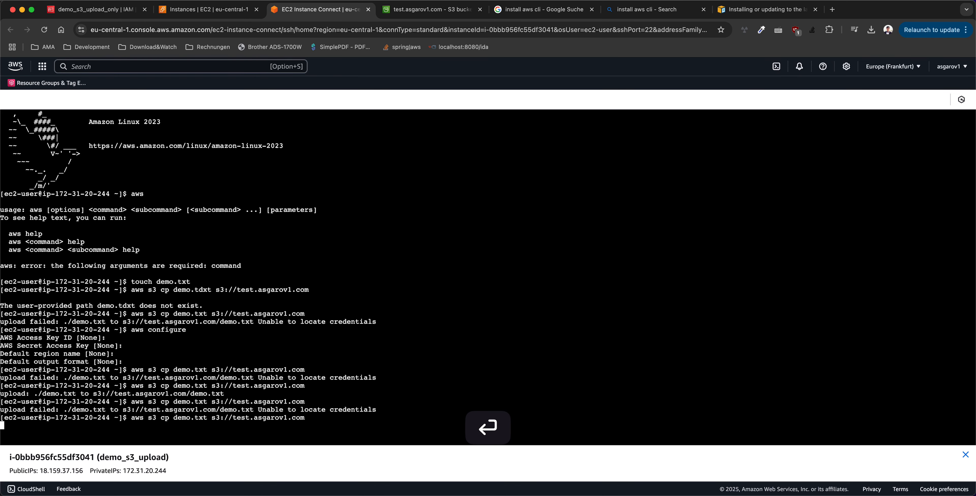
pyautogui.click(133, 423)
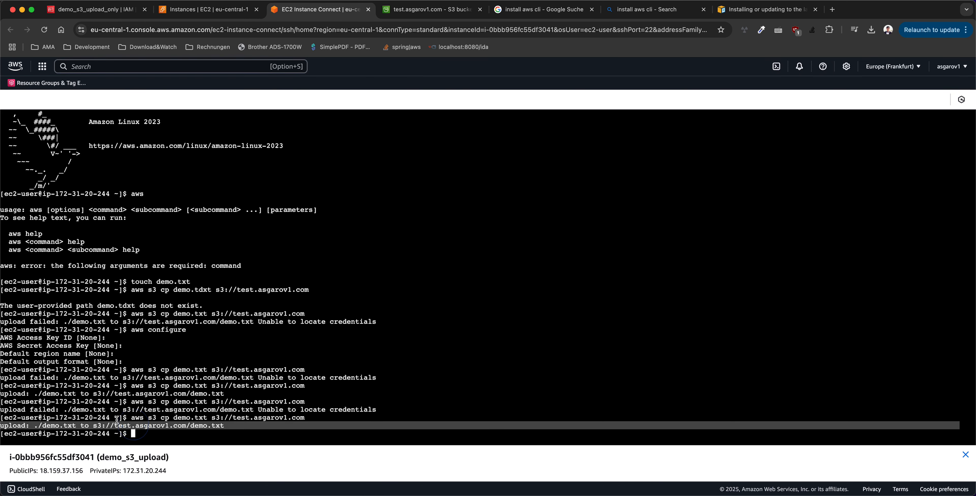
# Refresh the S3 bucket's object list and check the last modified time of demo.txt.
pyautogui.click(423, 11)
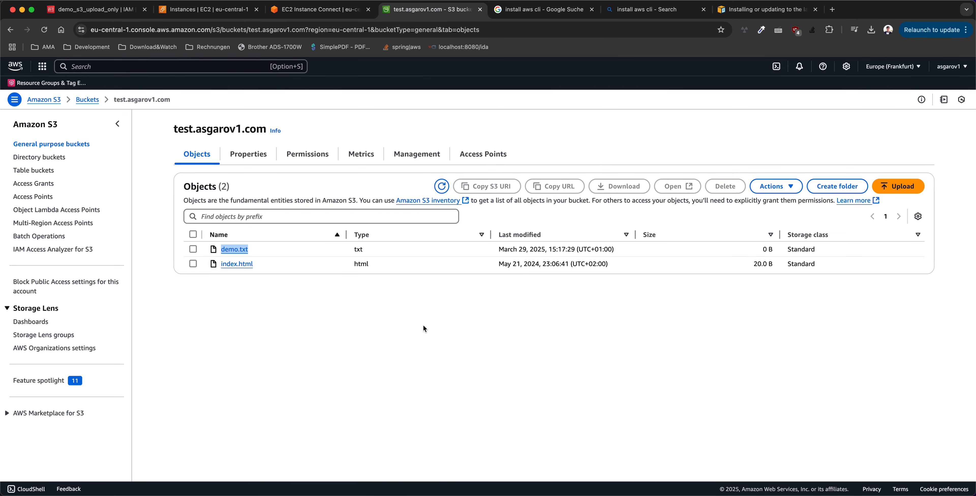
pyautogui.click(442, 186)
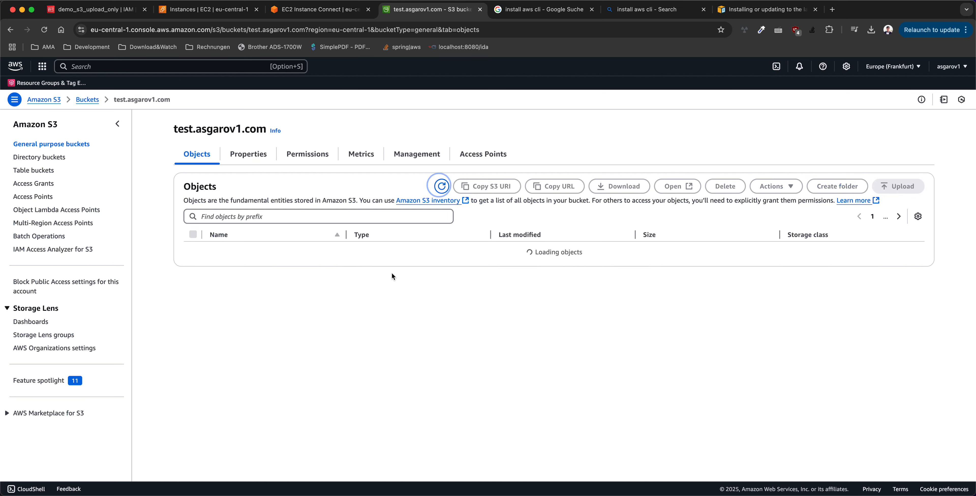
pyautogui.moveTo(497, 250); pyautogui.dragTo(623, 248)
pyautogui.moveTo(549, 249); pyautogui.dragTo(590, 249)
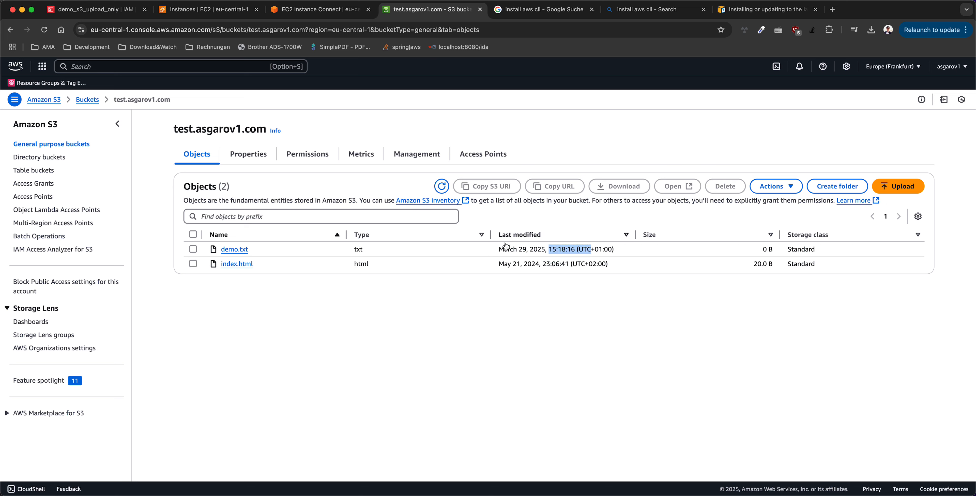
pyautogui.click(464, 303)
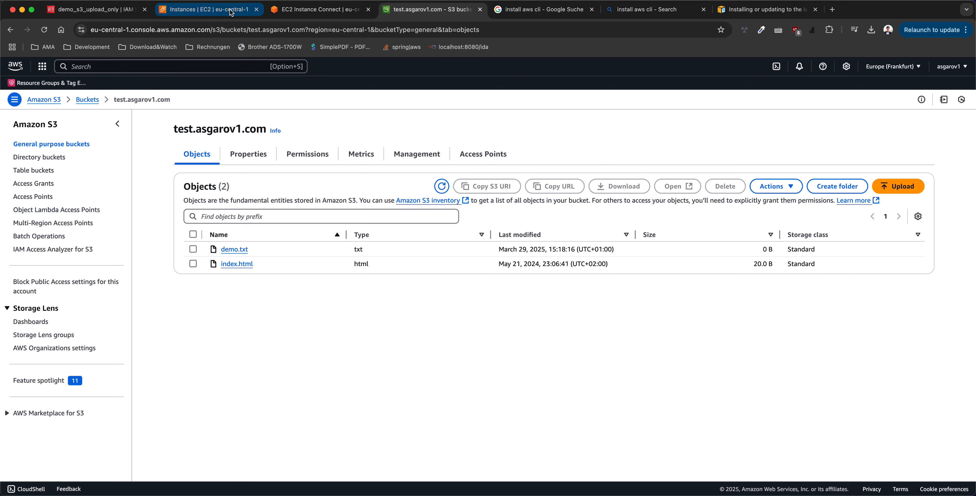
# Return to the instance's terminal session and try to edit the root cron table with sudo crontab -e.
pyautogui.click(205, 10)
pyautogui.click(318, 10)
pyautogui.click(275, 254)
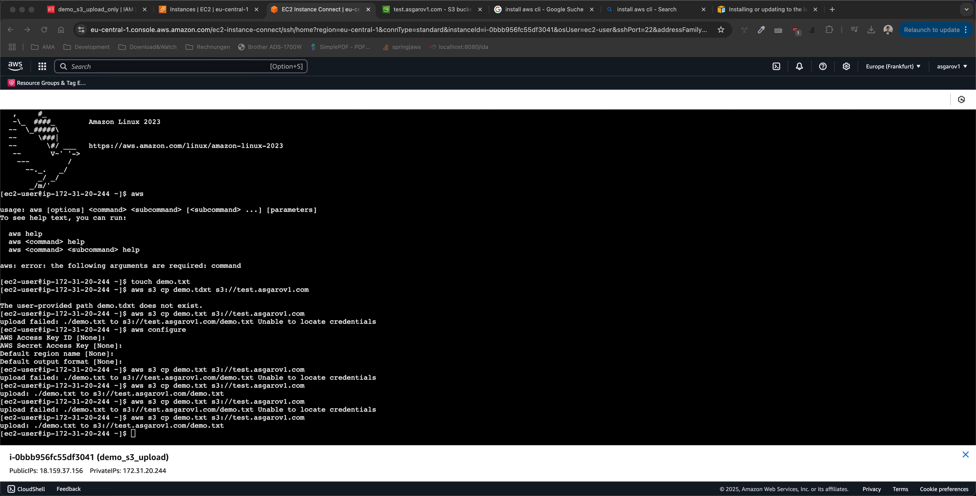
pyautogui.press('Return')
pyautogui.write('sudo crontab -e')
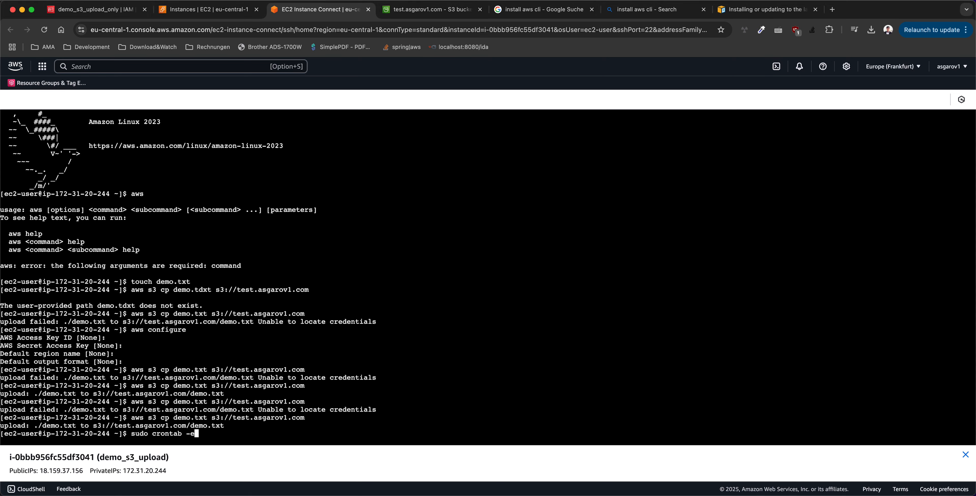
pyautogui.press('Return')
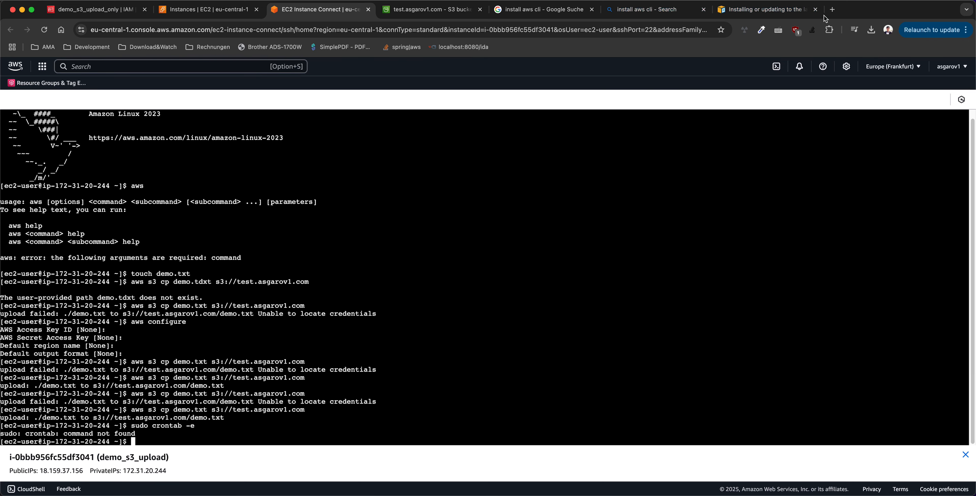
# Search the web for aws linux crontab in a new browser tab and open the Medium article on installing CronTab on Amazon Linux 2023.
pyautogui.click(832, 10)
pyautogui.write('aws linux crontab')
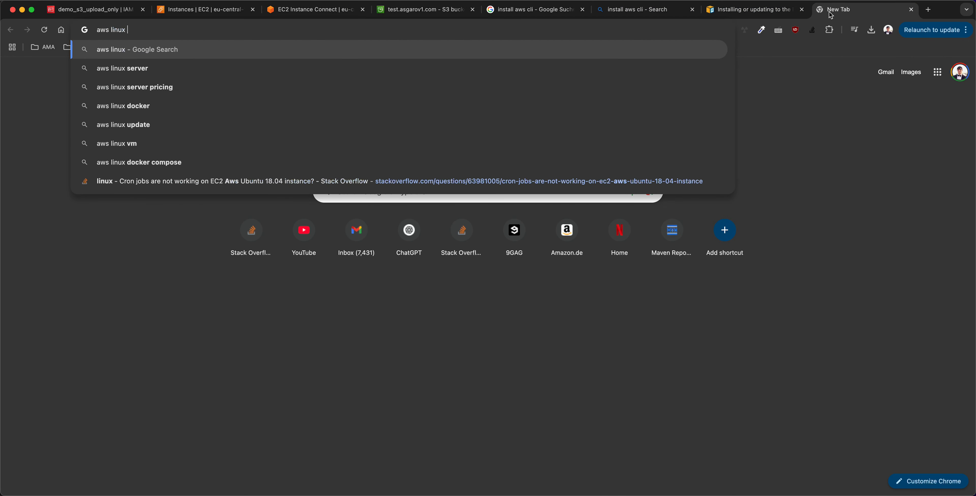
pyautogui.press('Return')
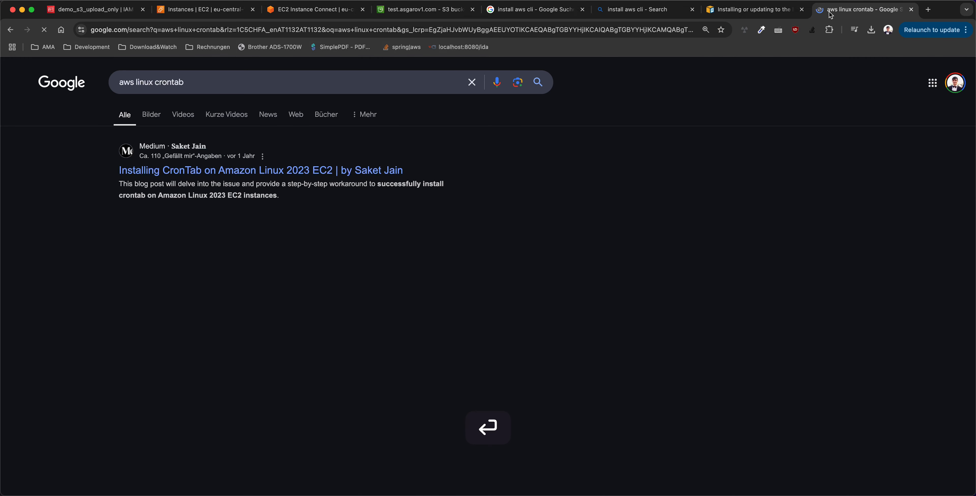
pyautogui.click(266, 167)
# Dismiss the article's sign-up banner, highlight the sudo yum install cronie -y command and read through the remaining setup steps.
pyautogui.scroll(-5, 298, 287)
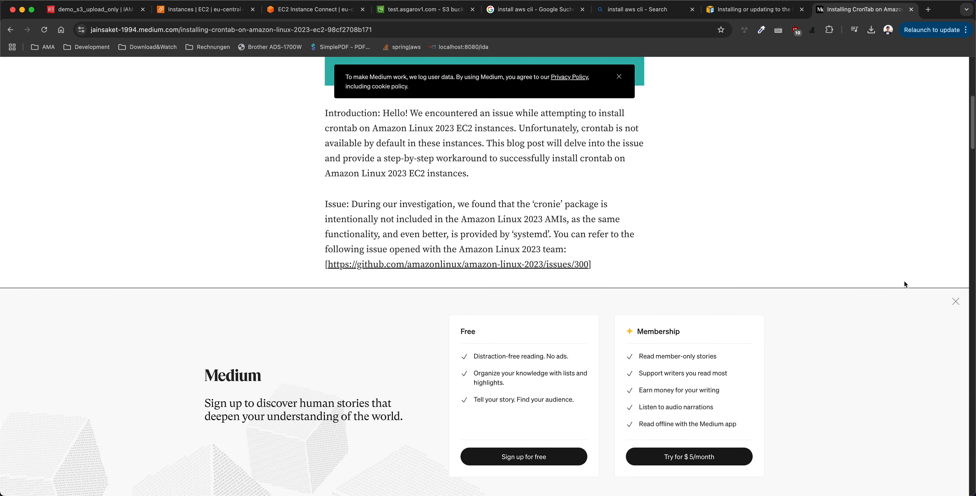
pyautogui.click(955, 301)
pyautogui.scroll(-10, 643, 305)
pyautogui.scroll(4, 643, 306)
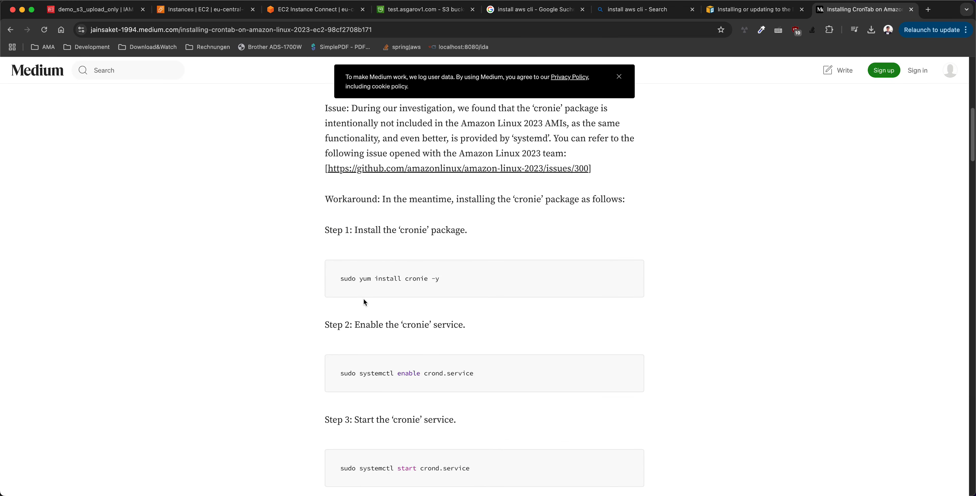
pyautogui.moveTo(445, 278); pyautogui.dragTo(327, 277)
pyautogui.scroll(-8, 330, 295)
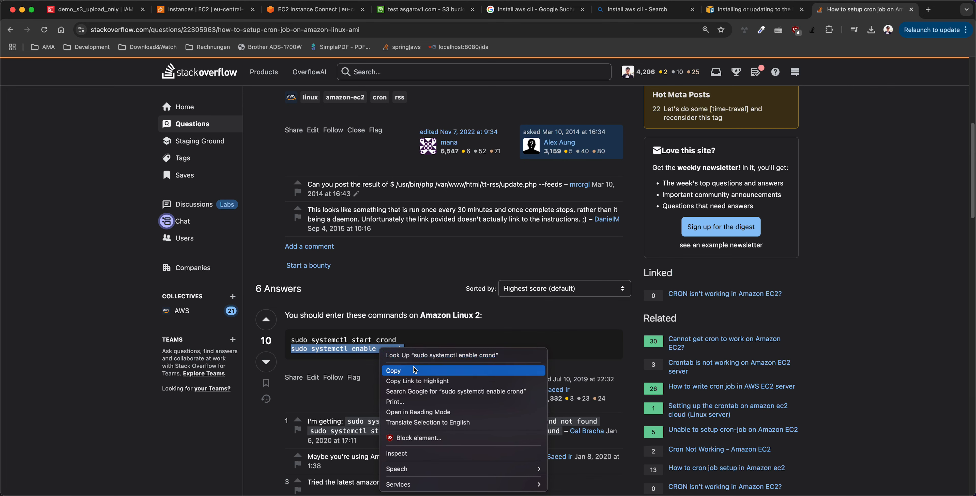
# Copy sudo systemctl enable crond from the Stack Overflow answer and try to run it in the instance's terminal session.
pyautogui.click(416, 369)
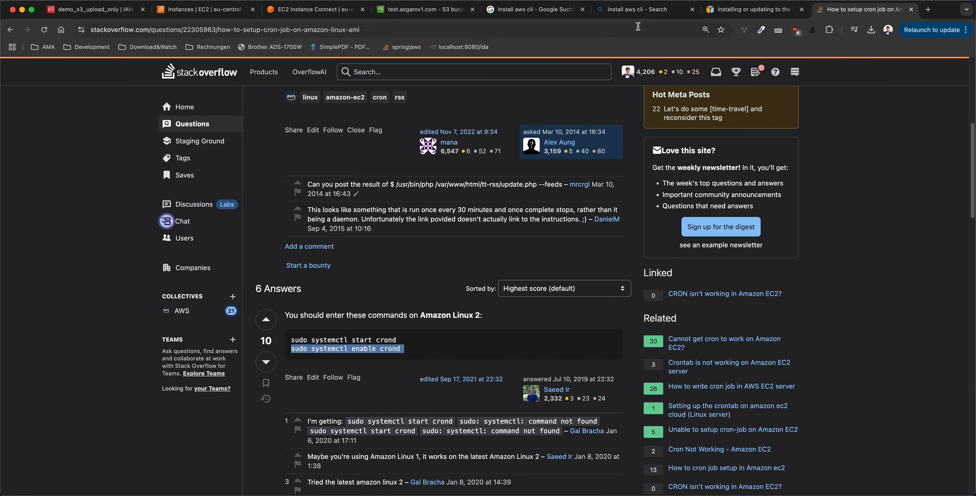
pyautogui.click(277, 10)
pyautogui.press('shift+super+v')
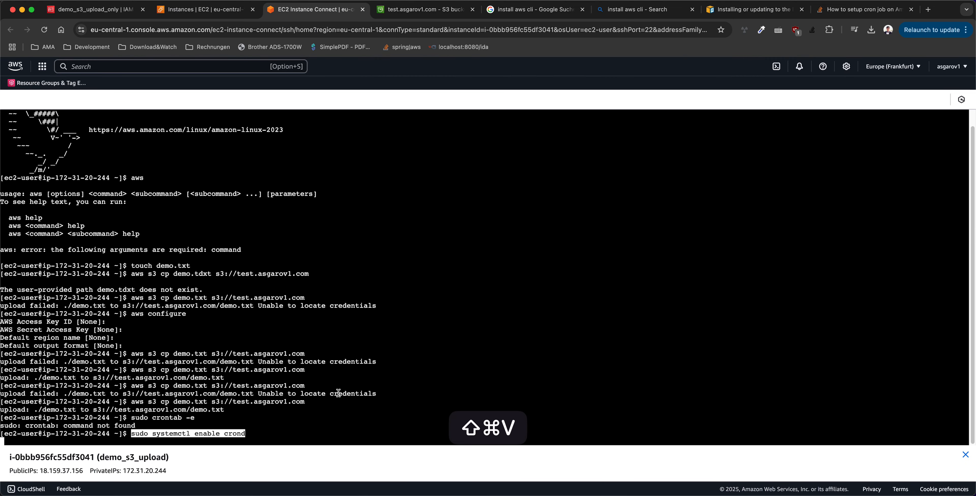
pyautogui.press('Return')
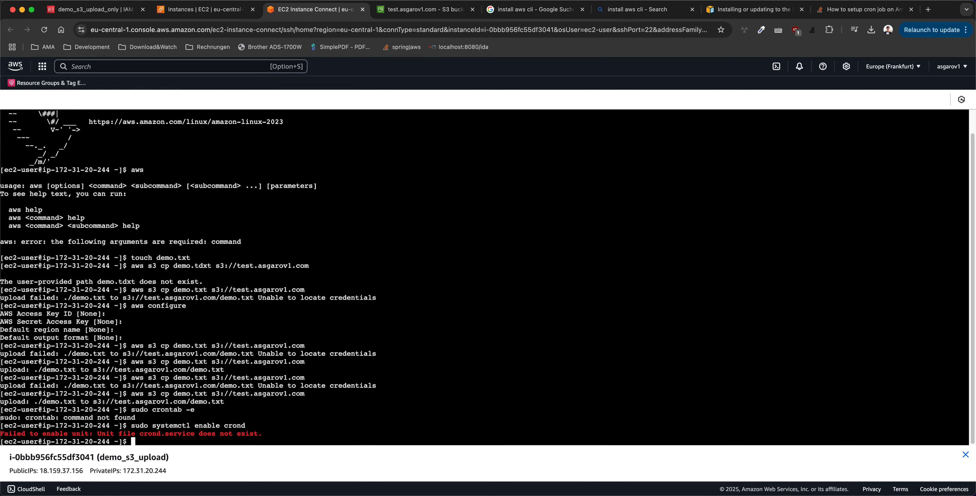
# Copy the service crond start command from the second answer in the Stack Overflow thread.
pyautogui.click(843, 11)
pyautogui.scroll(-1, 521, 309)
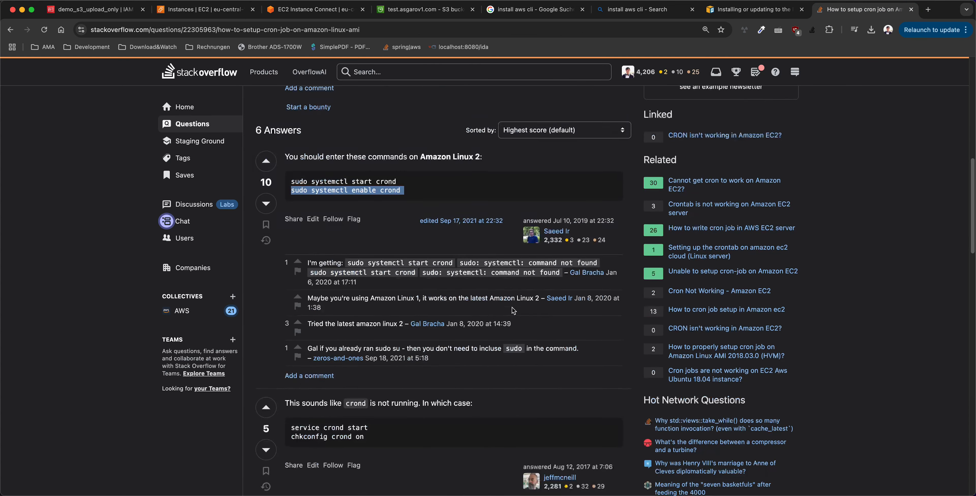
pyautogui.tripleClick(338, 427)
pyautogui.rightClick(351, 428)
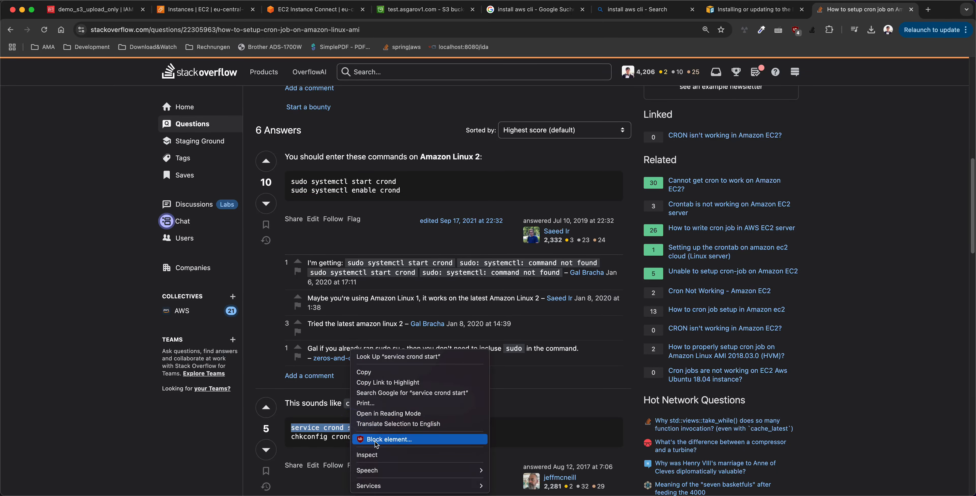
pyautogui.click(384, 374)
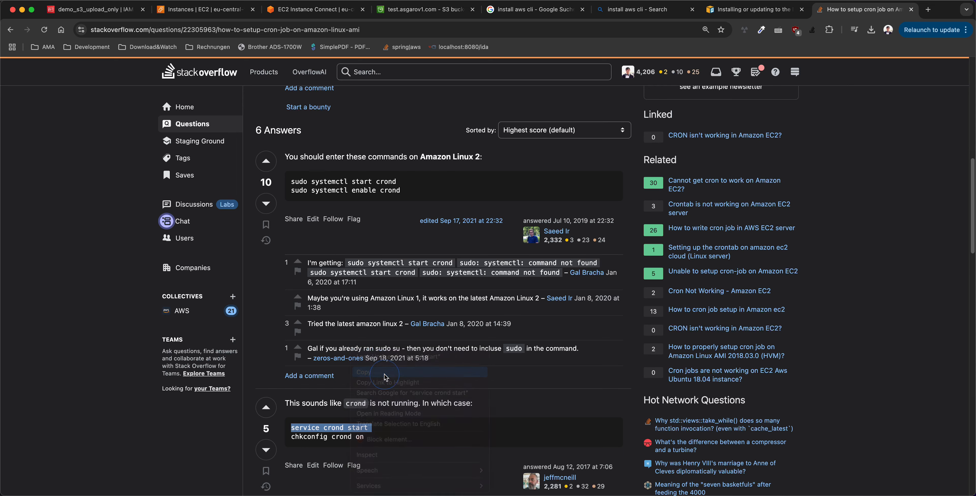
# Try to run service crond start in the instance's terminal session, both as the regular user and with sudo.
pyautogui.click(207, 10)
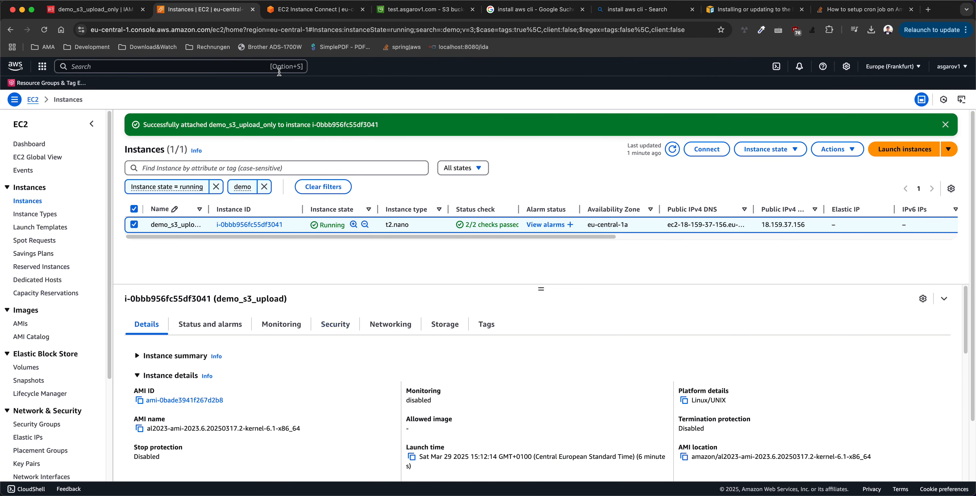
pyautogui.click(315, 9)
pyautogui.press('super+shift+v')
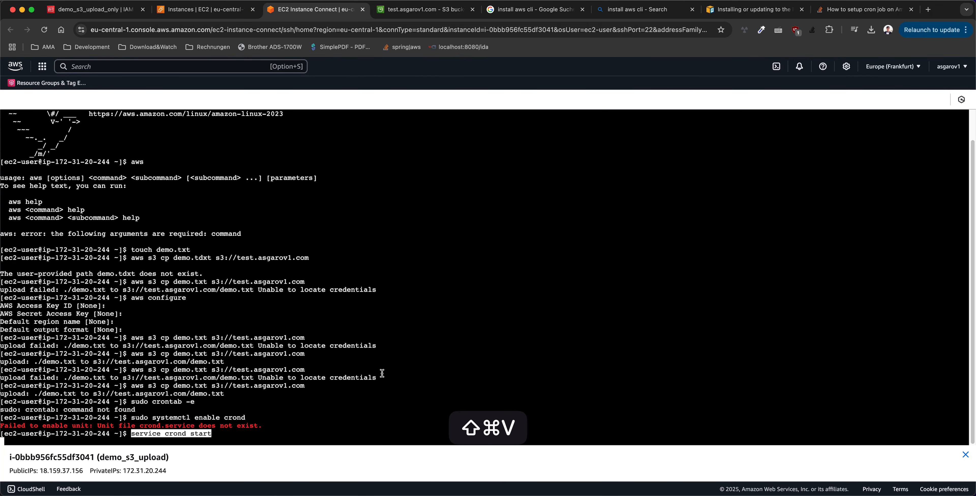
pyautogui.press('Return')
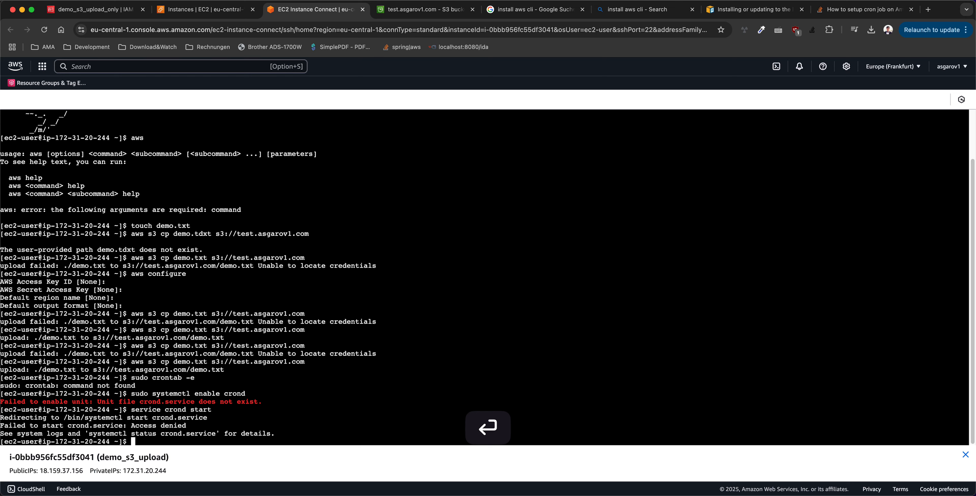
pyautogui.write('sudo !!')
pyautogui.press('Return')
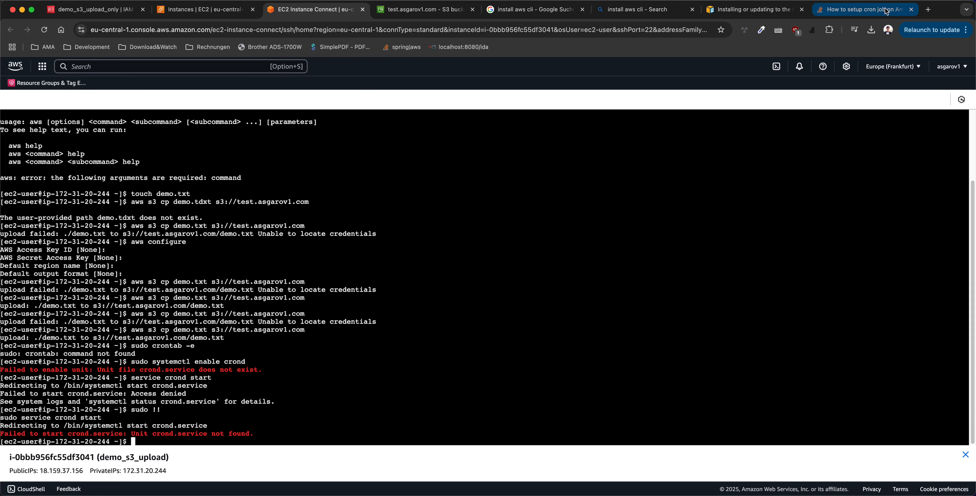
# Skim the remaining Stack Overflow answers and open the AWS re:Post question on crontab missing from the AWS Linux AMI from the search results.
pyautogui.click(871, 10)
pyautogui.scroll(-7, 481, 381)
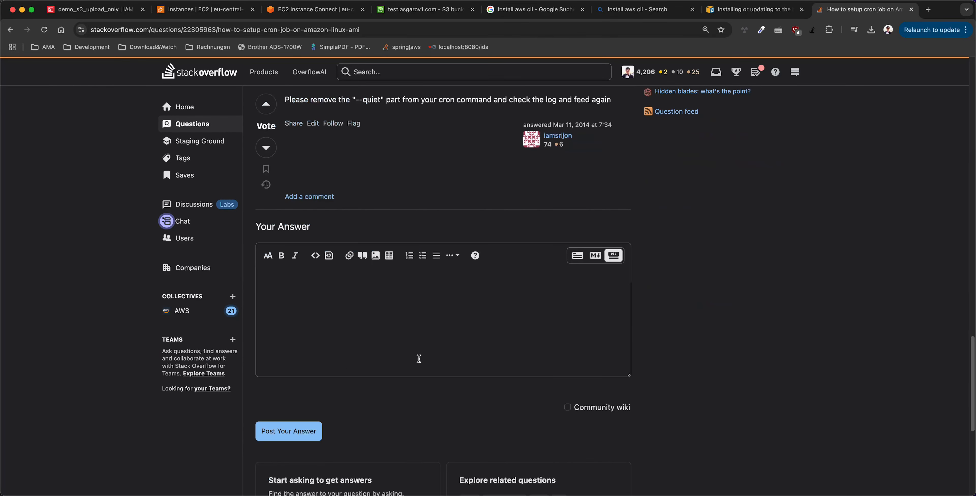
pyautogui.scroll(20, 417, 356)
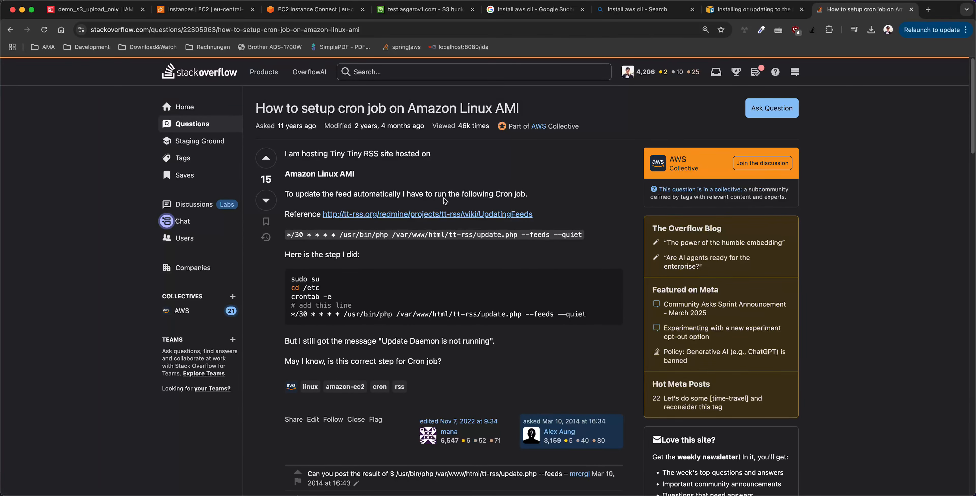
pyautogui.click(10, 30)
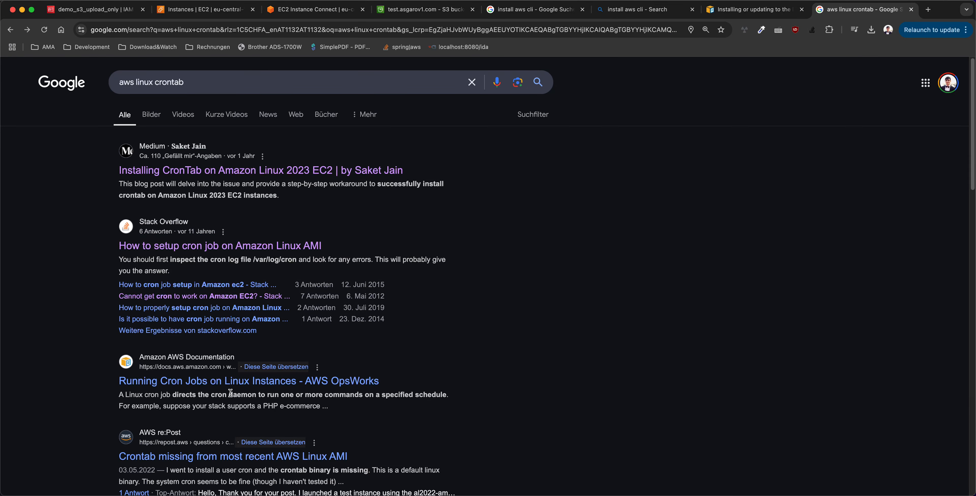
pyautogui.click(241, 454)
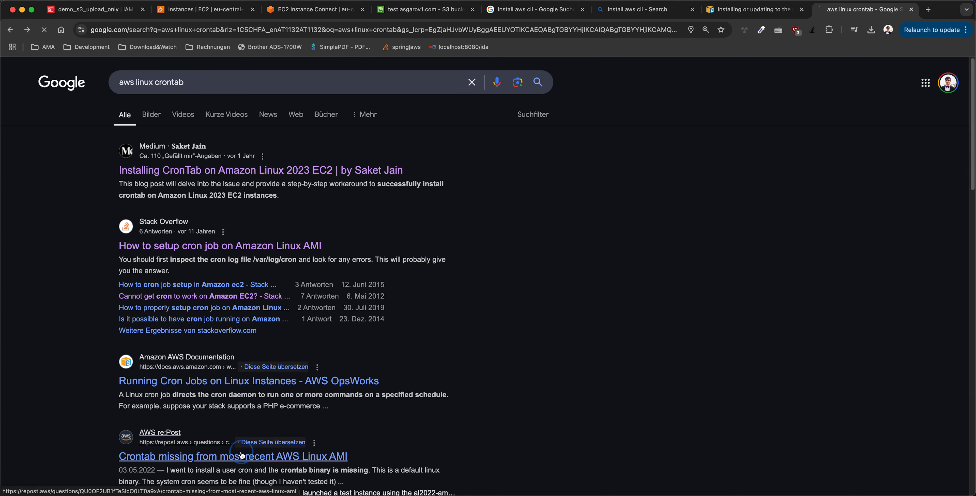
# Find the suggested cronie installation in the re:Post answer and copy the command yum install cronie cronie-anacron.
pyautogui.scroll(-6, 175, 356)
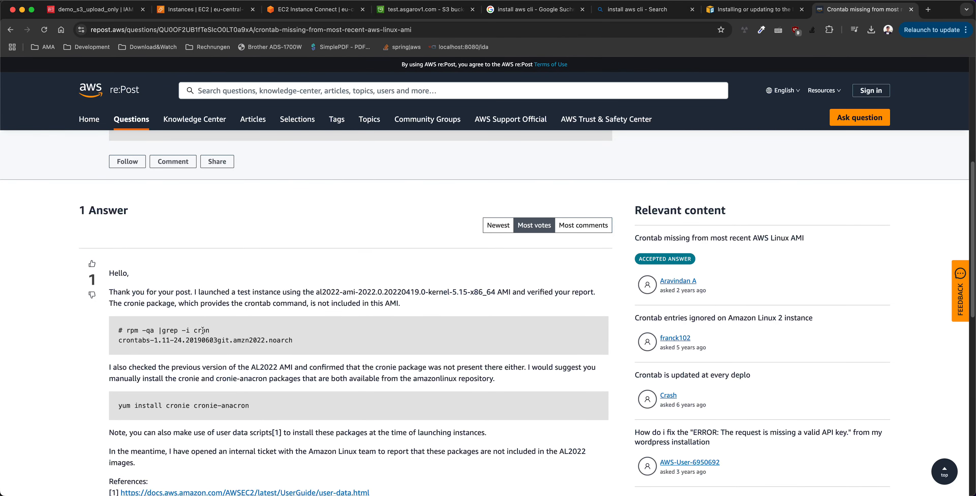
pyautogui.doubleClick(132, 330)
pyautogui.moveTo(117, 403); pyautogui.dragTo(263, 404)
pyautogui.press('super+c')
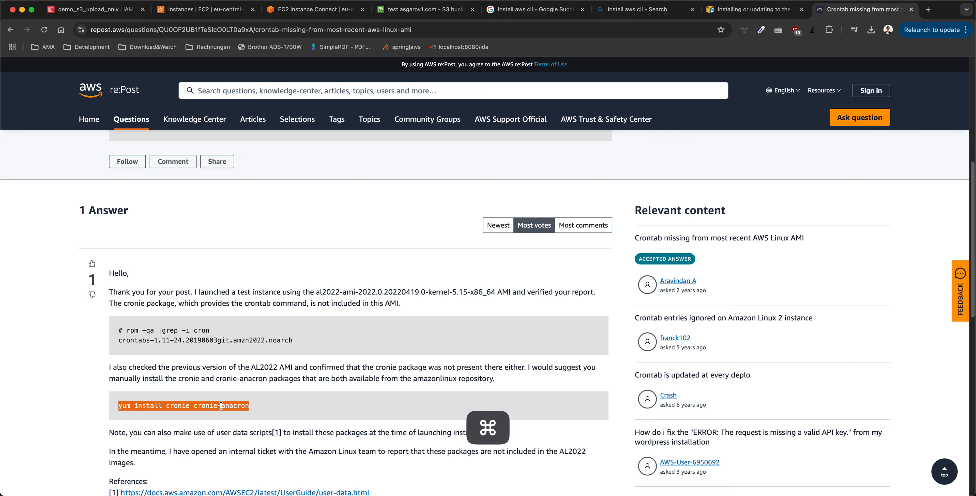
# Install cronie and cronie-anacron in the instance's terminal with the copied yum command, using sudo and accepting the installation.
pyautogui.click(314, 9)
pyautogui.press('super+v')
pyautogui.press('Return')
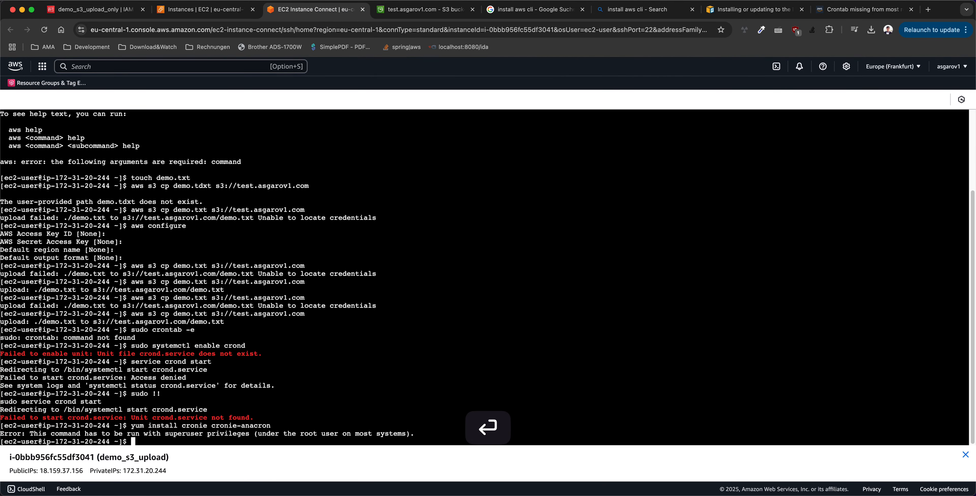
pyautogui.write('sudo !!')
pyautogui.press('Return')
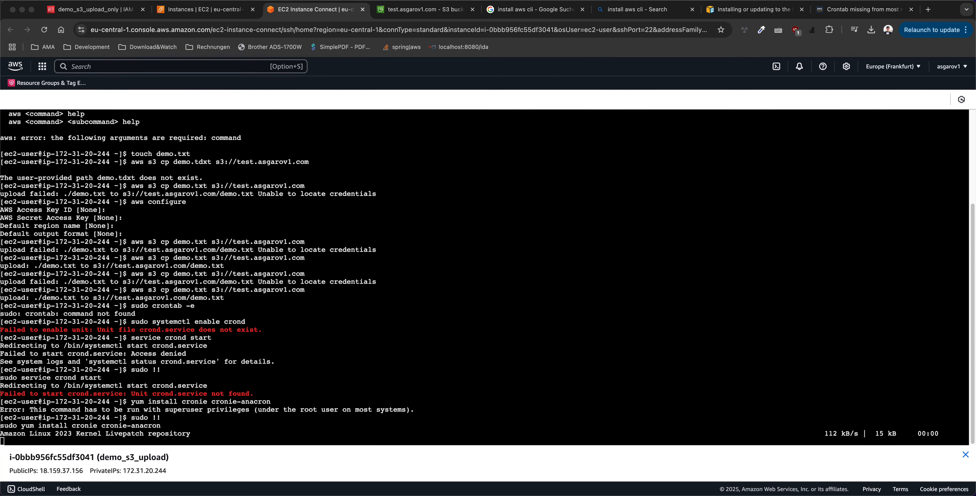
pyautogui.write('y')
pyautogui.press('Return')
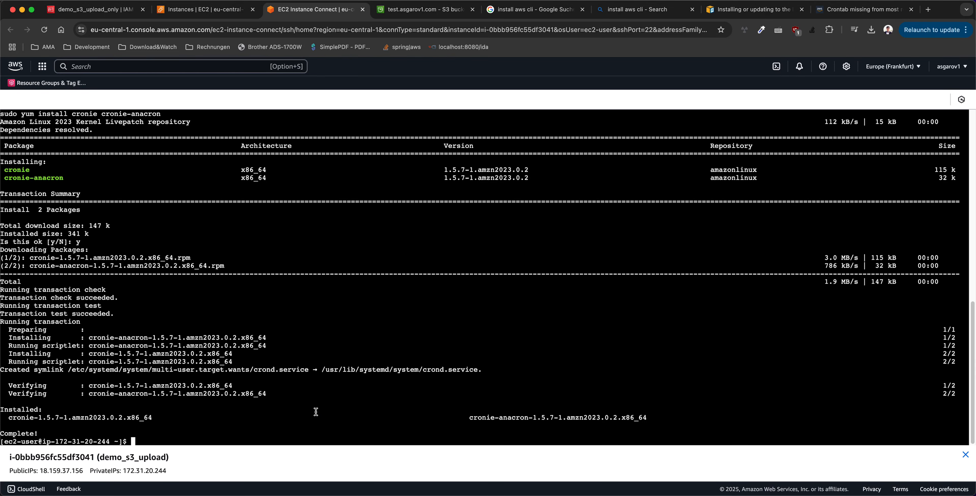
# Start the cron service by rerunning sudo service crond start from the command history.
pyautogui.press('Up')
pyautogui.press('Up')
pyautogui.press('Up')
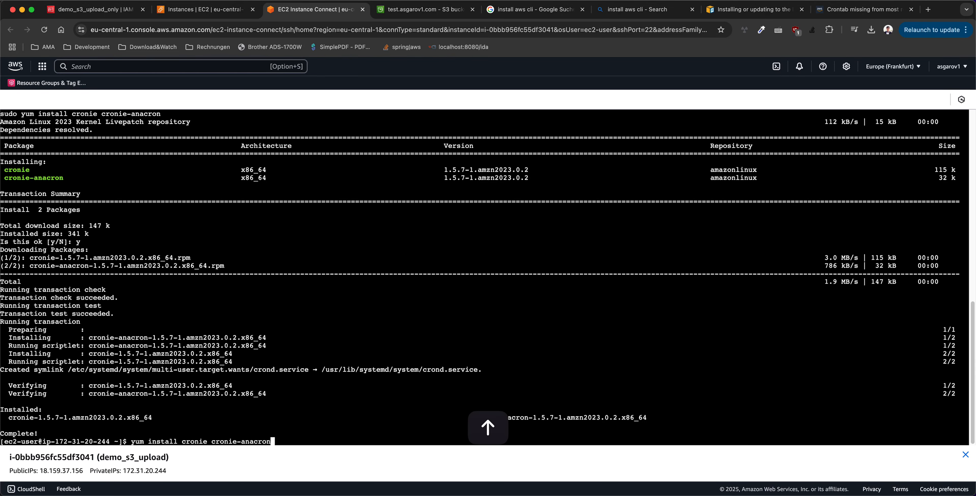
pyautogui.press('Return')
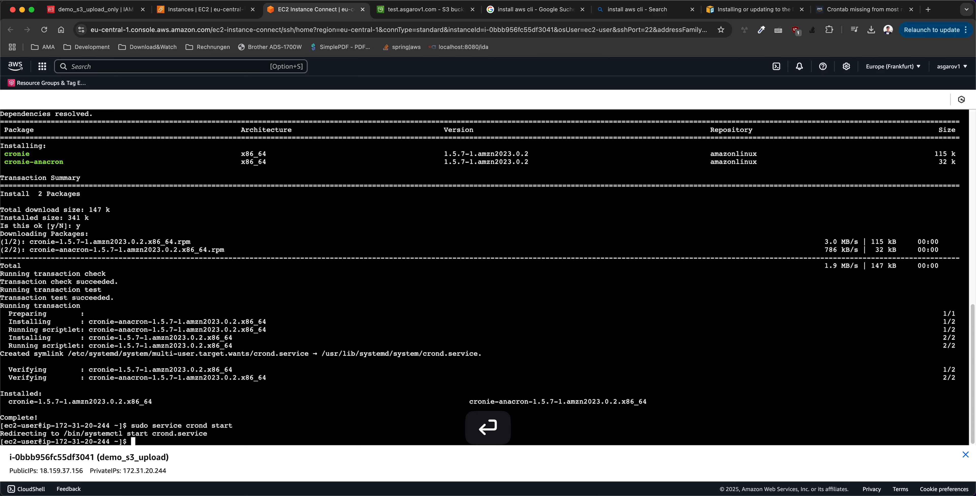
# Change the previous command to sudo service crond enable and try to run it.
pyautogui.press('Up')
pyautogui.press('Left')
pyautogui.press('Left')
pyautogui.press('Left')
pyautogui.press('Left')
pyautogui.press('Left')
pyautogui.press('Right')
pyautogui.press('Right')
pyautogui.press('Right')
pyautogui.press('Right')
pyautogui.press('Right')
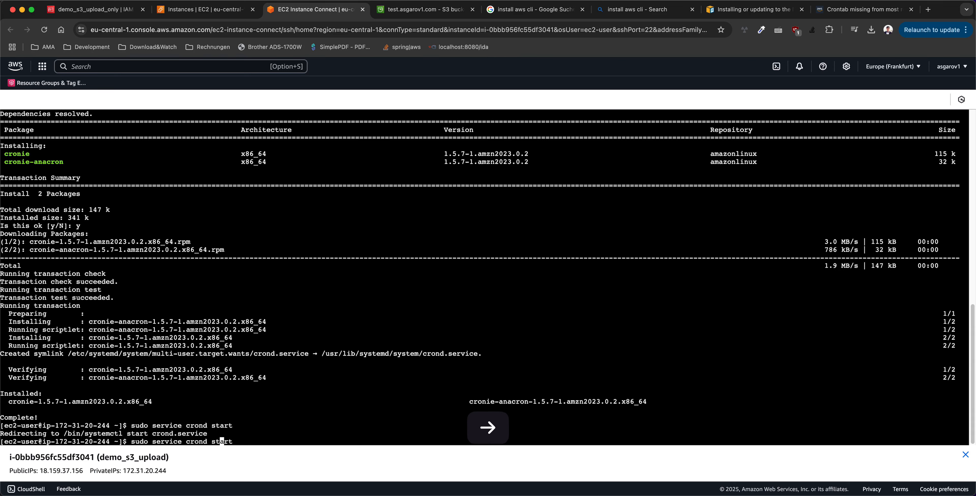
pyautogui.press('BackSpace')
pyautogui.press('BackSpace')
pyautogui.press('BackSpace')
pyautogui.press('BackSpace')
pyautogui.press('BackSpace')
pyautogui.write('enable')
pyautogui.press('Return')
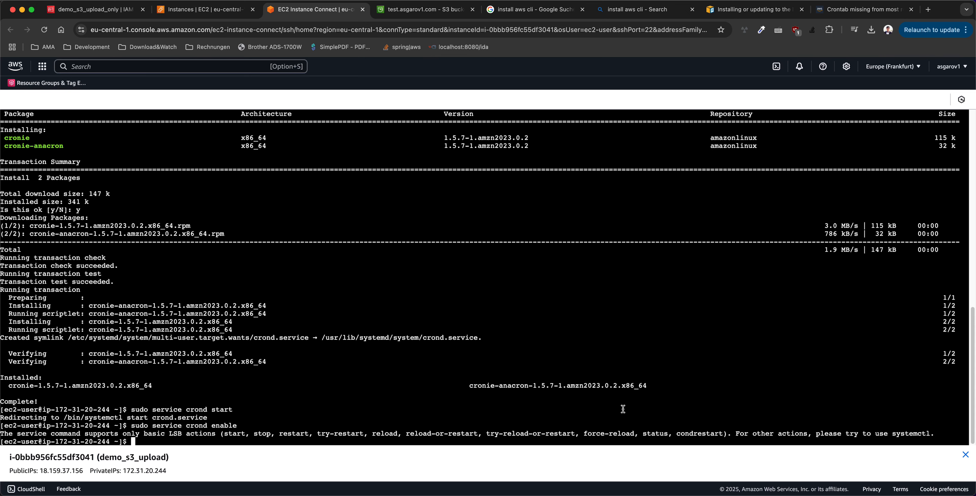
# Open the root cron table with sudo crontab -e and switch the editor to insert mode.
pyautogui.write('sudo crontab -e')
pyautogui.press('Return')
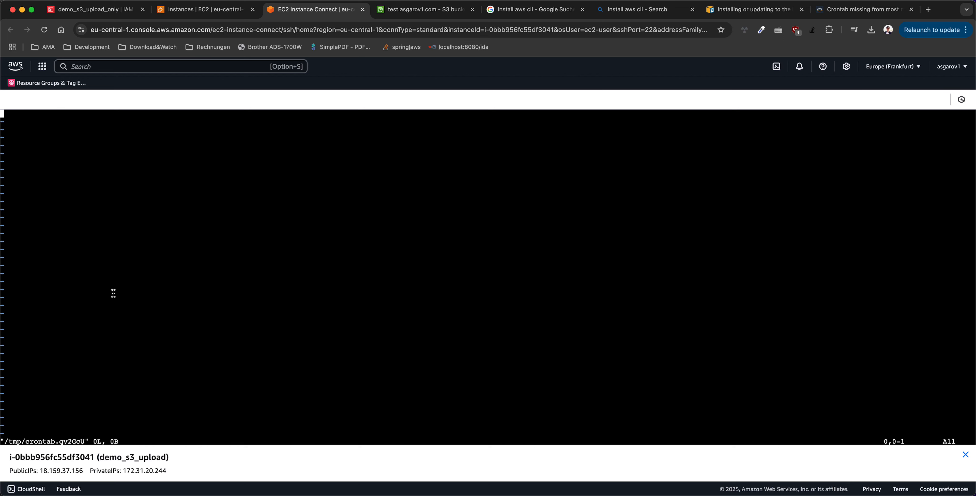
pyautogui.press('i')
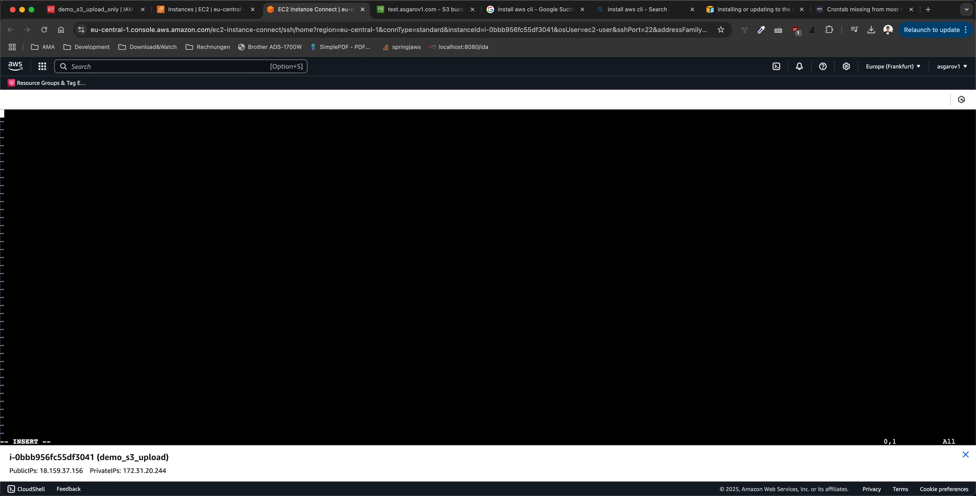
# Enter the schedule fields 0 5 * * on the first line of the cron table and step through them.
pyautogui.write('0 5 * *')
pyautogui.press('Home')
pyautogui.press('Right')
pyautogui.press('Right')
pyautogui.press('Right')
pyautogui.press('Right')
pyautogui.press('Right')
pyautogui.press('Right')
pyautogui.press('Right')
pyautogui.press('Right')
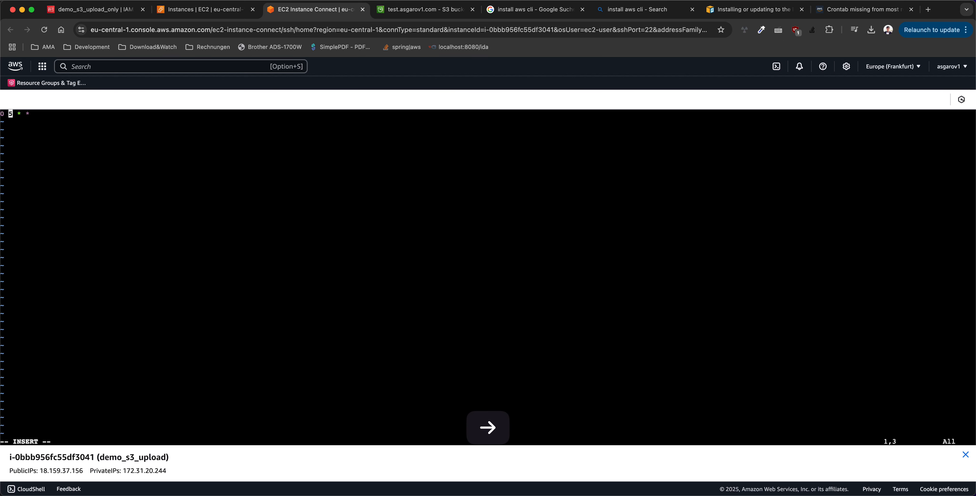